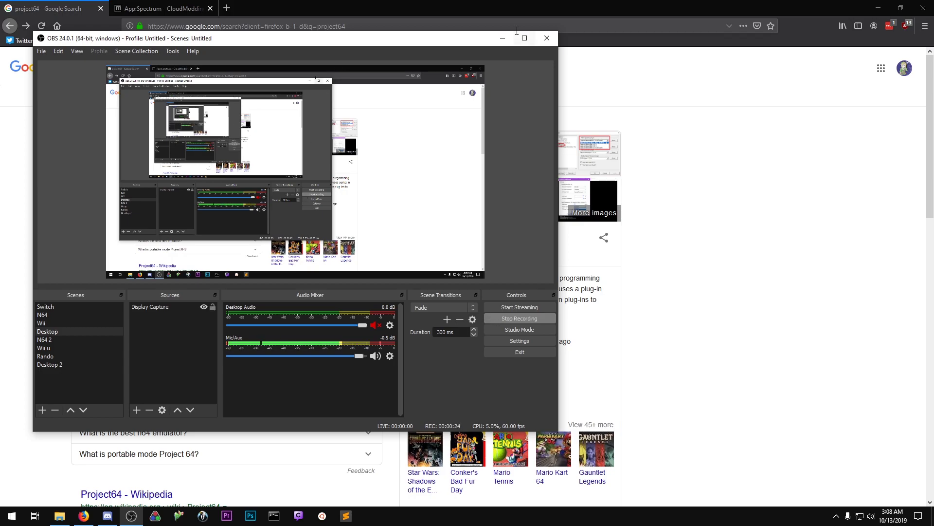
Go from the search results to the pj64-emu.com Development Versions download list
left_click(503, 38)
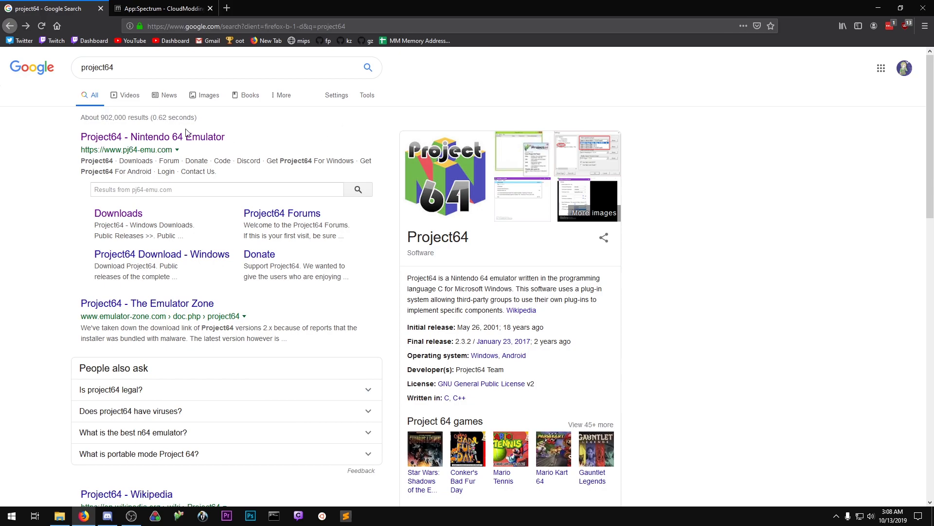
left_click(94, 140)
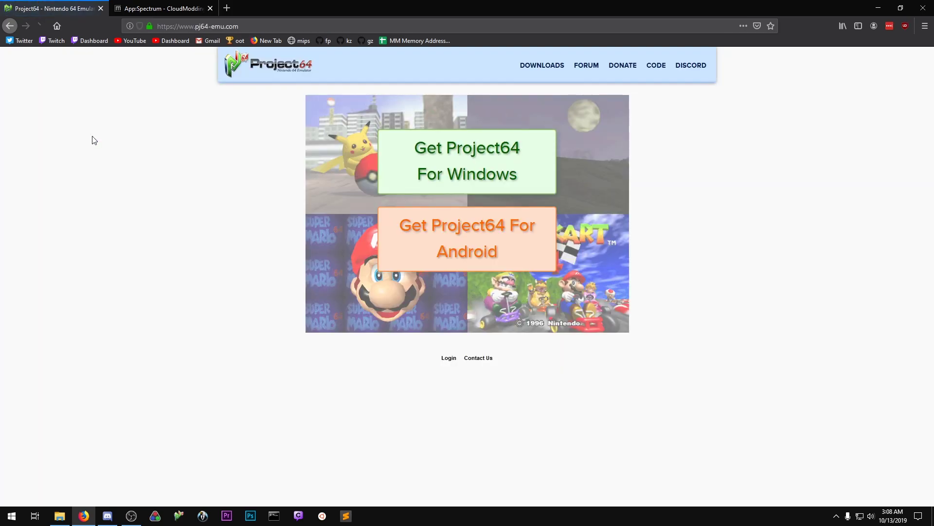
left_click(542, 67)
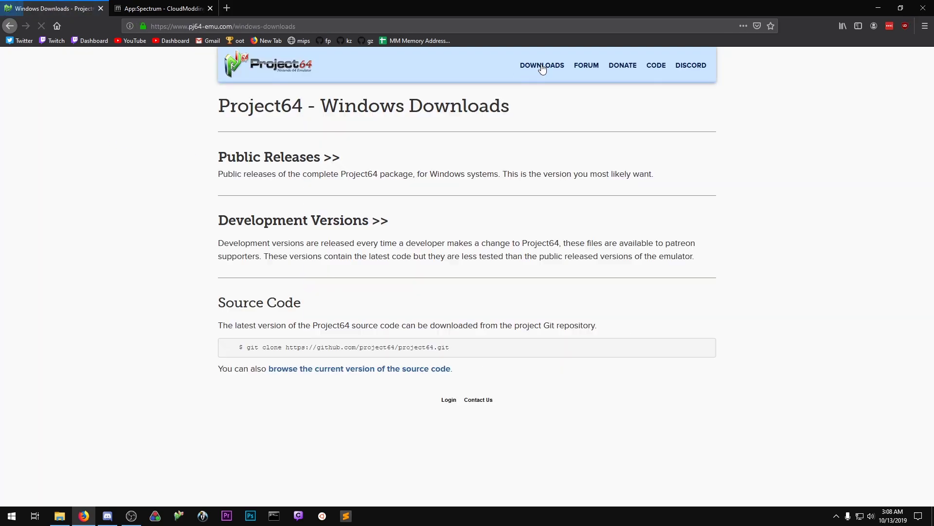
left_click(282, 223)
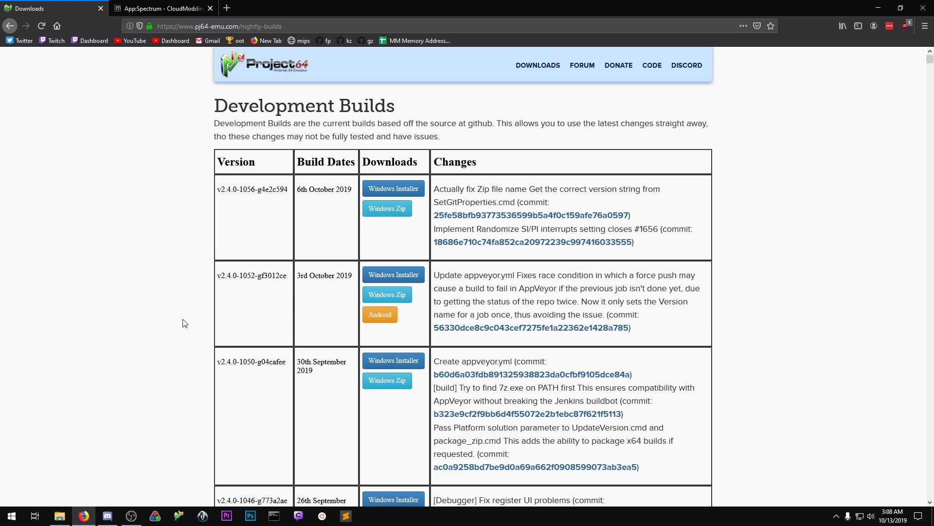
Download the v2.4.0-1056 Windows zip and open the downloaded archive
scroll(188, 313, "down", 2)
scroll(378, 319, "down", 2)
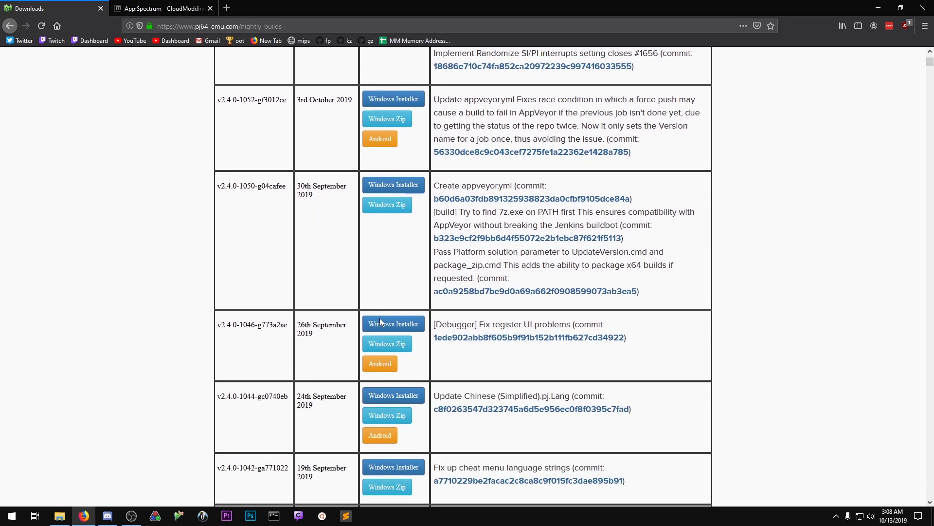
scroll(377, 319, "up", 1)
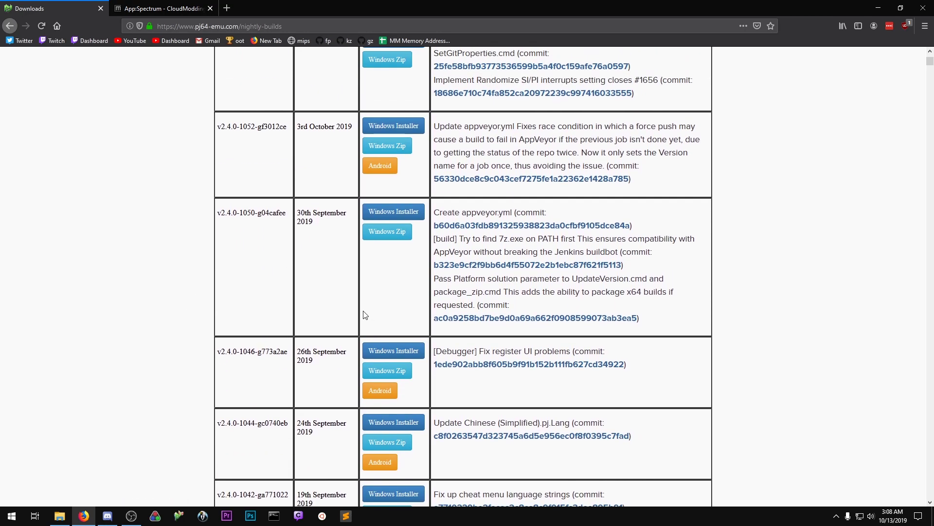
scroll(365, 315, "up", 2)
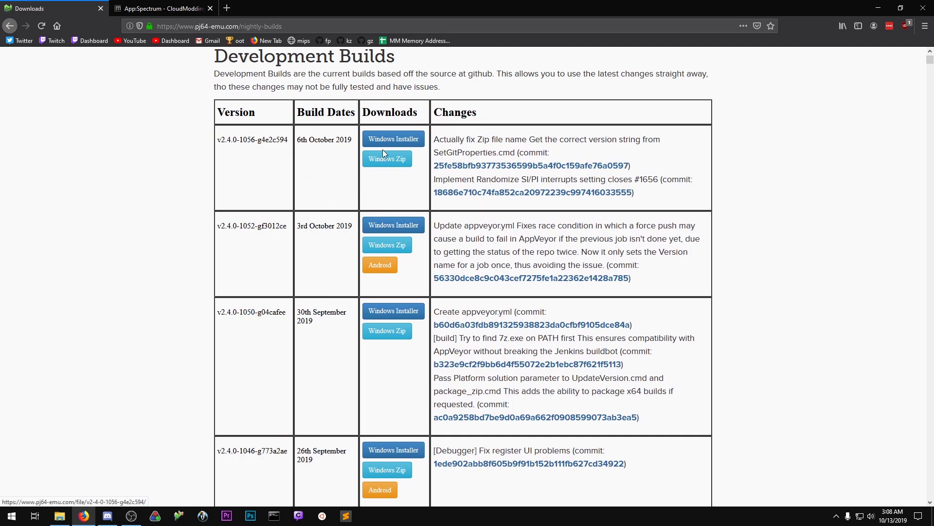
scroll(305, 322, "up", 2)
scroll(313, 322, "down", 4)
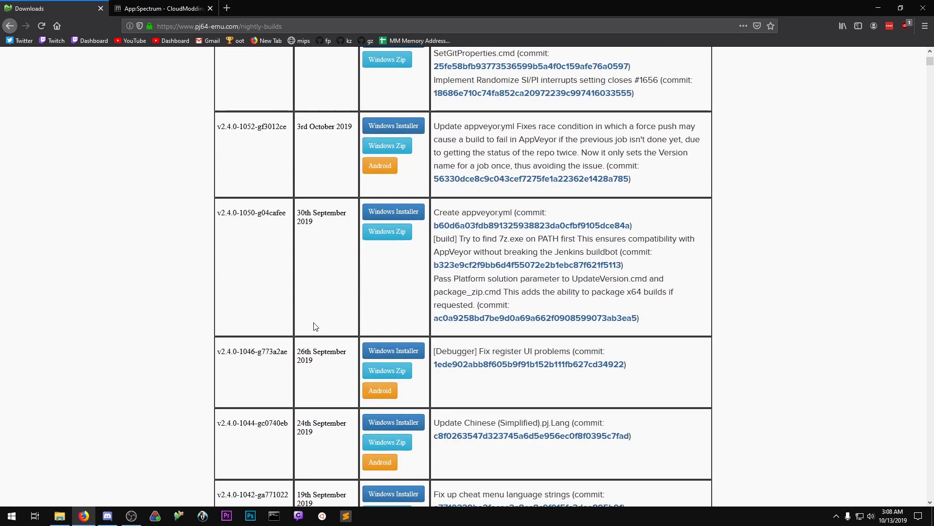
scroll(315, 324, "down", 3)
left_click_drag(323, 279, 289, 252)
left_click(303, 229)
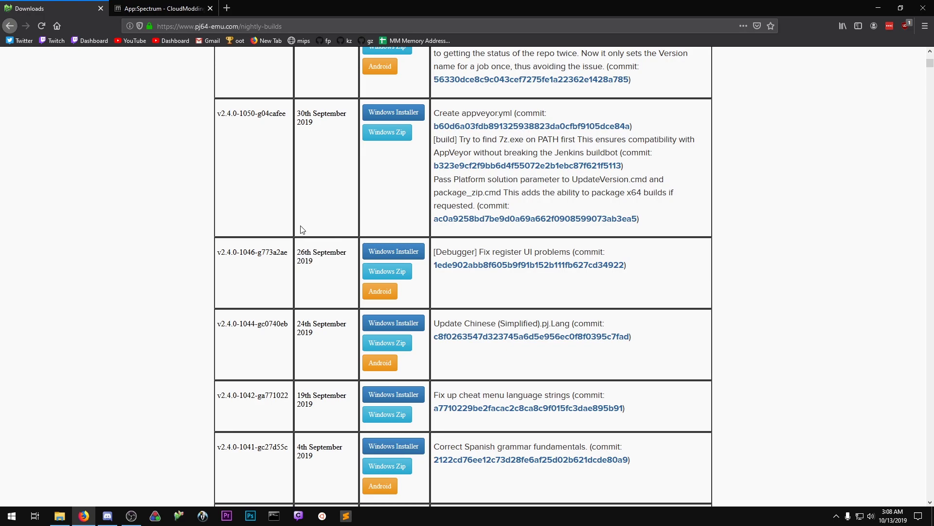
scroll(303, 229, "up", 5)
left_click(394, 210)
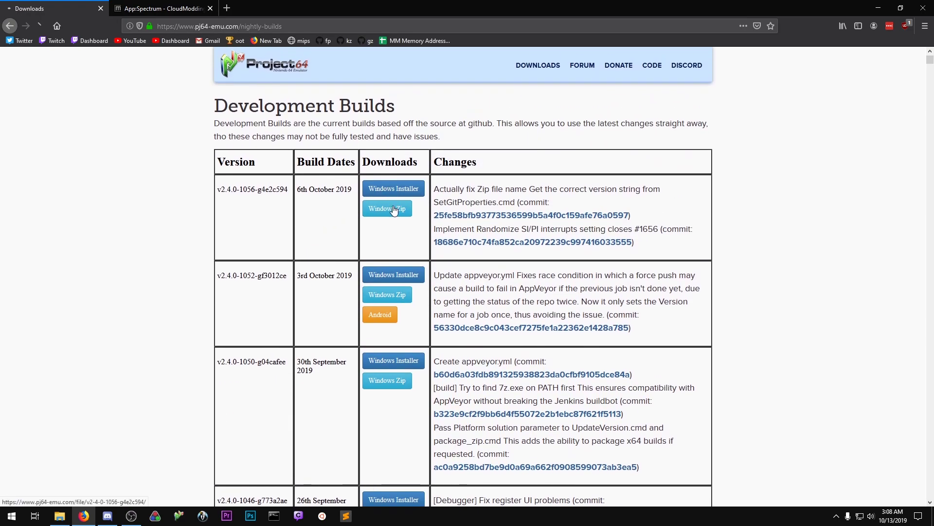
left_click(422, 288)
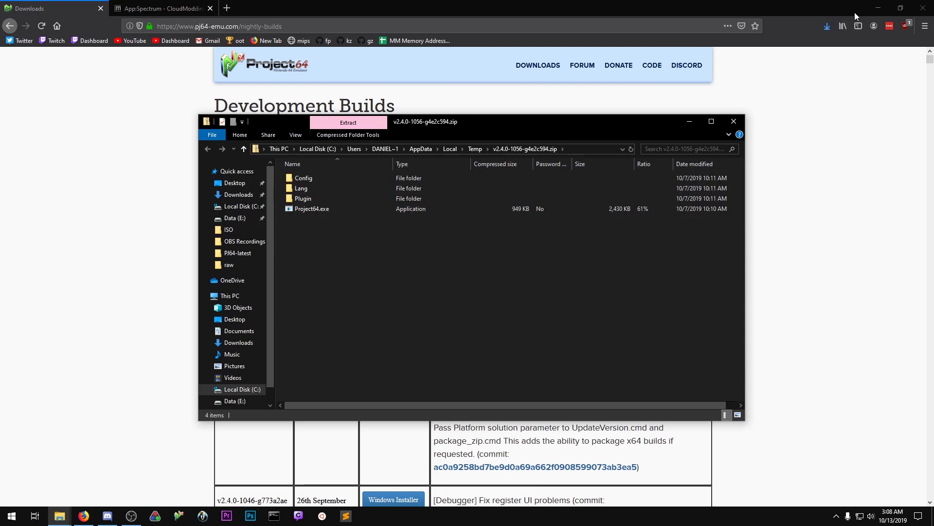
left_click(855, 12)
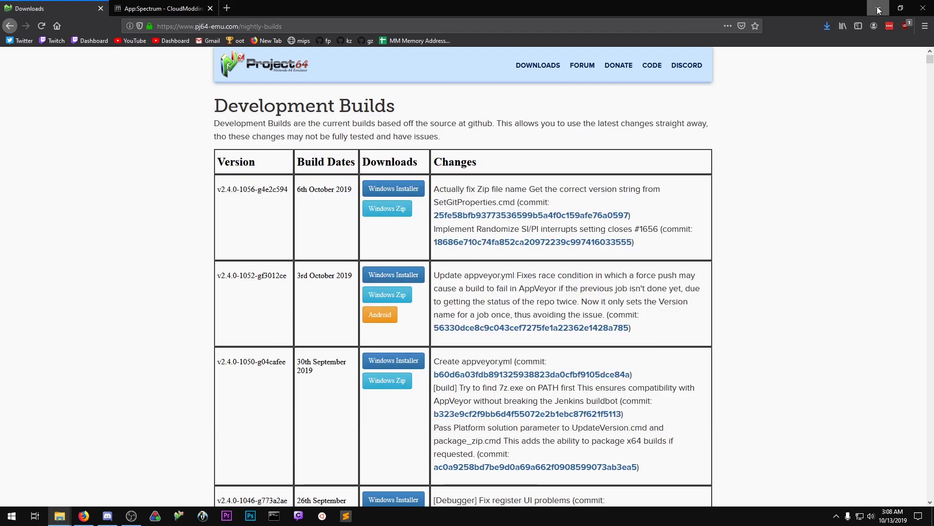
Create and open a new folder named PJ64D on Data (E:)
left_click(878, 9)
left_click_drag(483, 110, 606, 37)
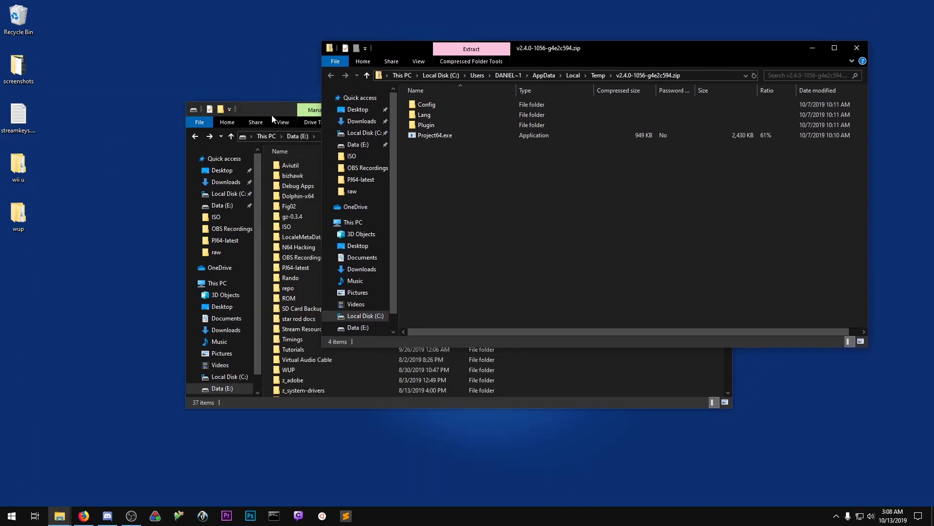
left_click_drag(272, 115, 157, 158)
right_click(149, 308)
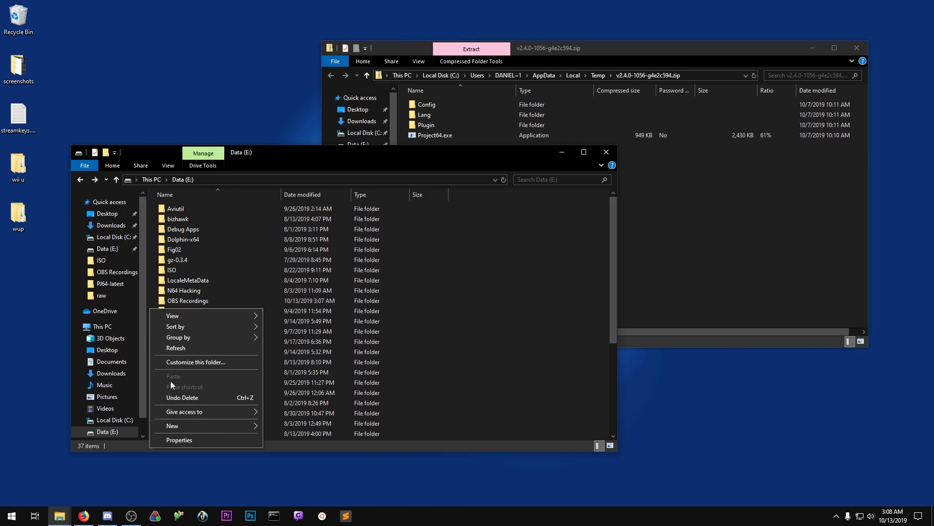
mouse_move(192, 424)
left_click(281, 430)
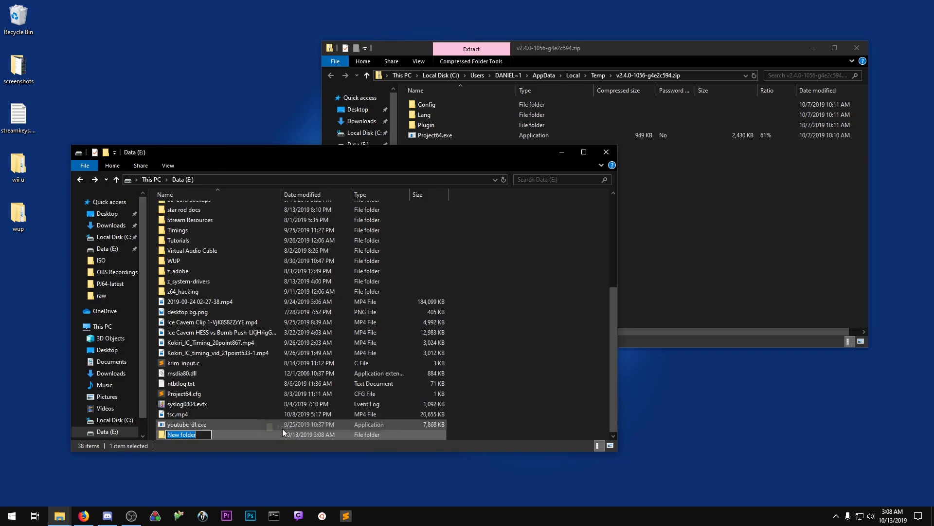
type("PJ64D")
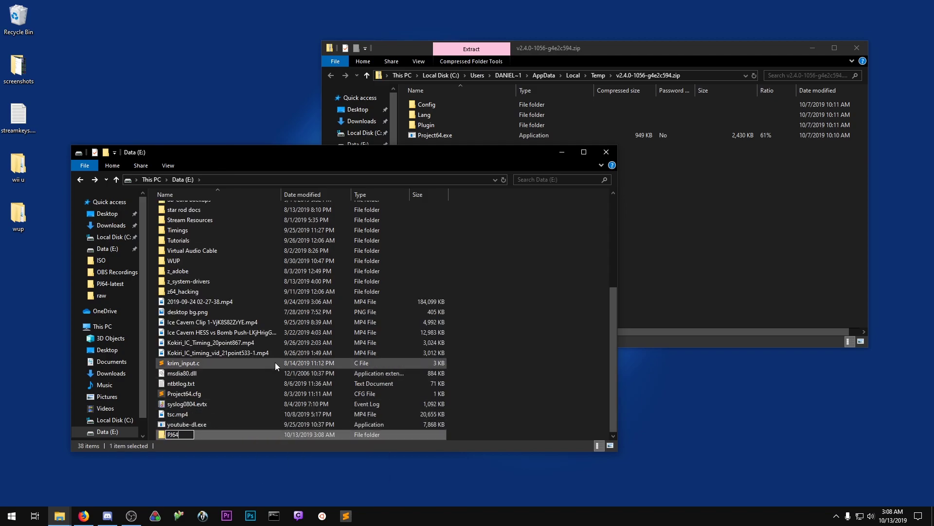
key("Return")
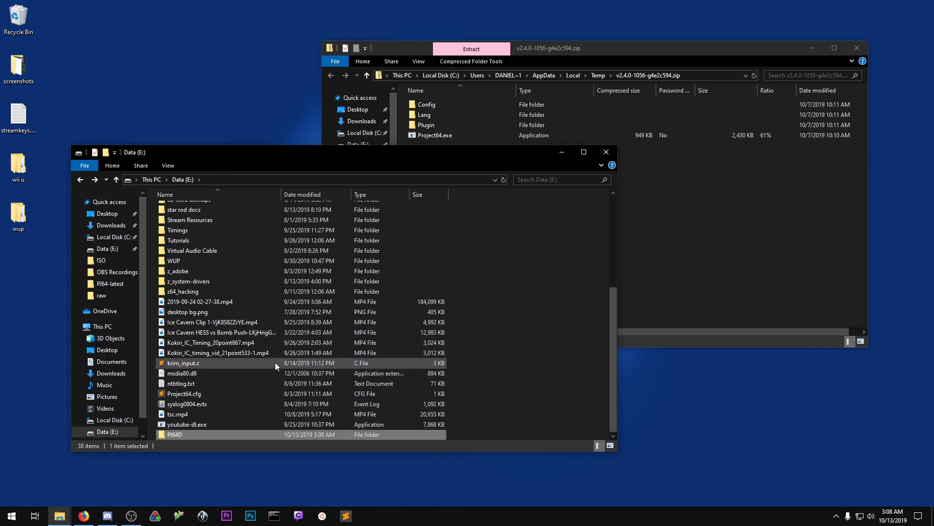
double_click(203, 435)
Copy all four items from the zip archive into PJ64D and close the archive
left_click(626, 227)
left_click_drag(568, 220, 430, 105)
left_click_drag(429, 105, 231, 275)
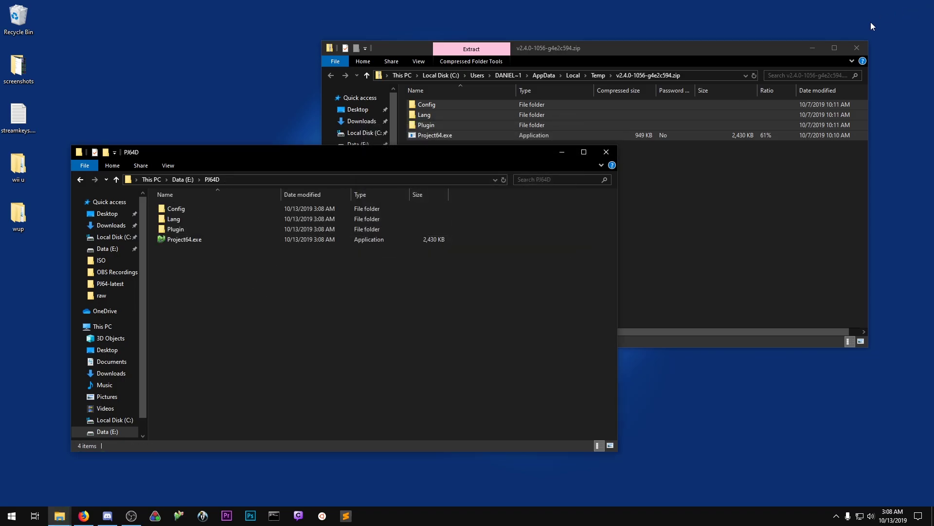
left_click(857, 48)
Launch Project64.exe past the unrecognized-app warning and accept the default language
left_click(174, 241)
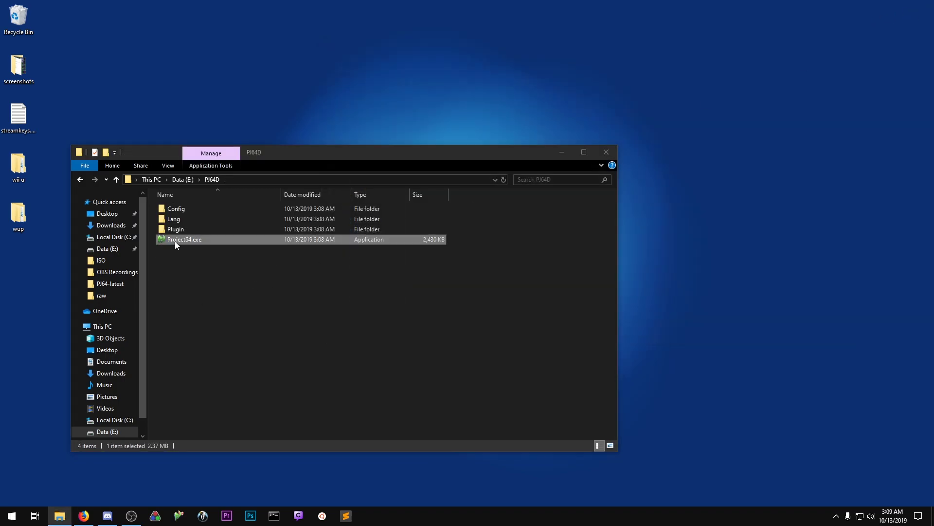
double_click(175, 241)
left_click(364, 188)
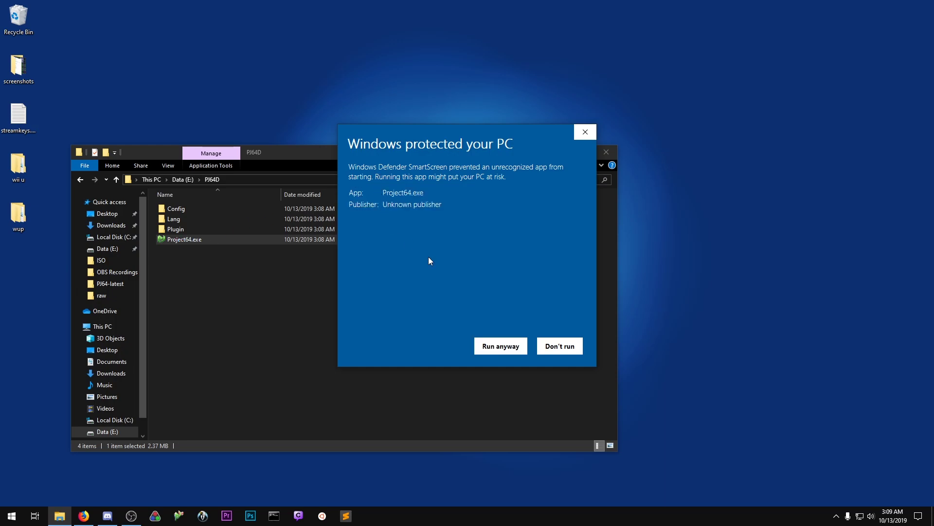
left_click(499, 346)
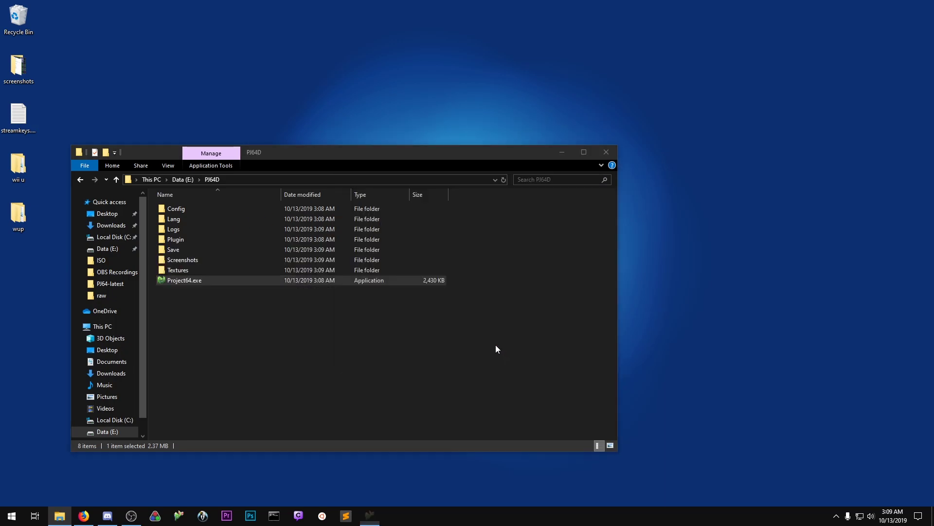
left_click(462, 295)
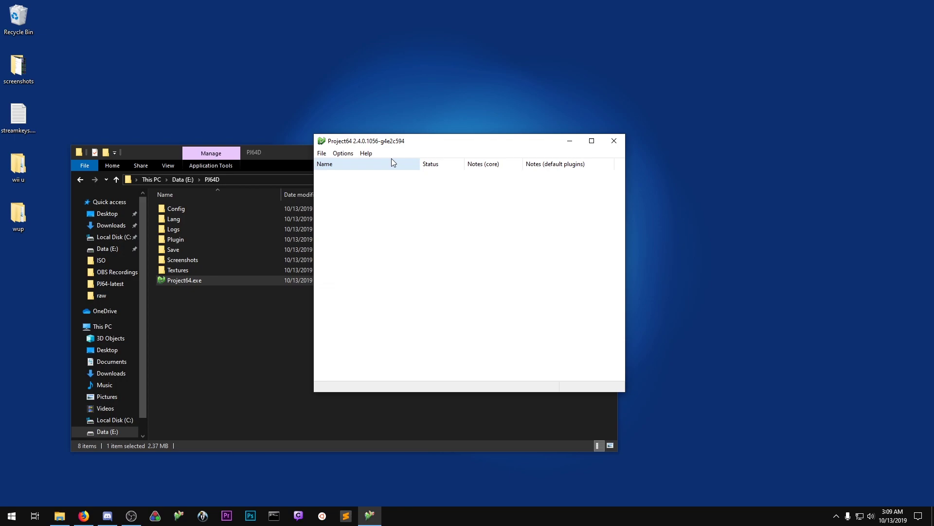
In Settings, keep emulation running when the window loses focus and enable the debugger
left_click_drag(391, 148, 349, 43)
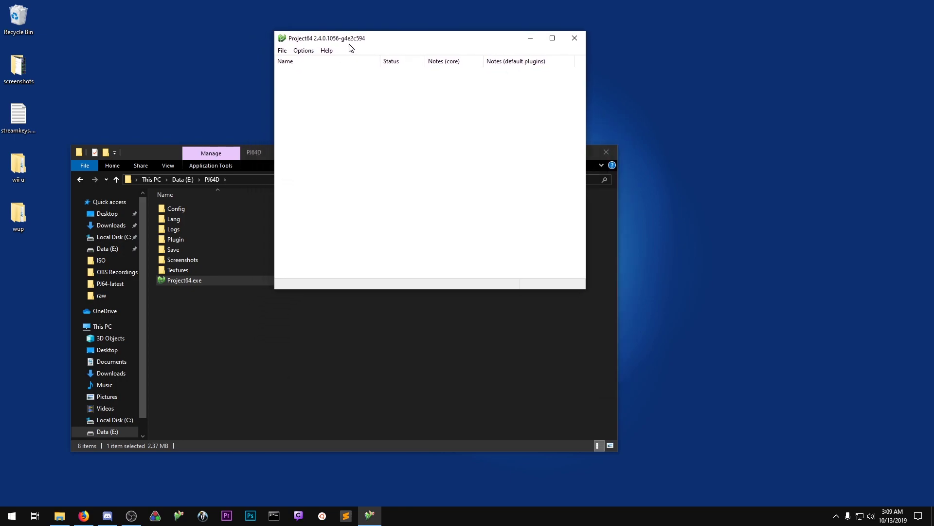
left_click(306, 51)
left_click(325, 111)
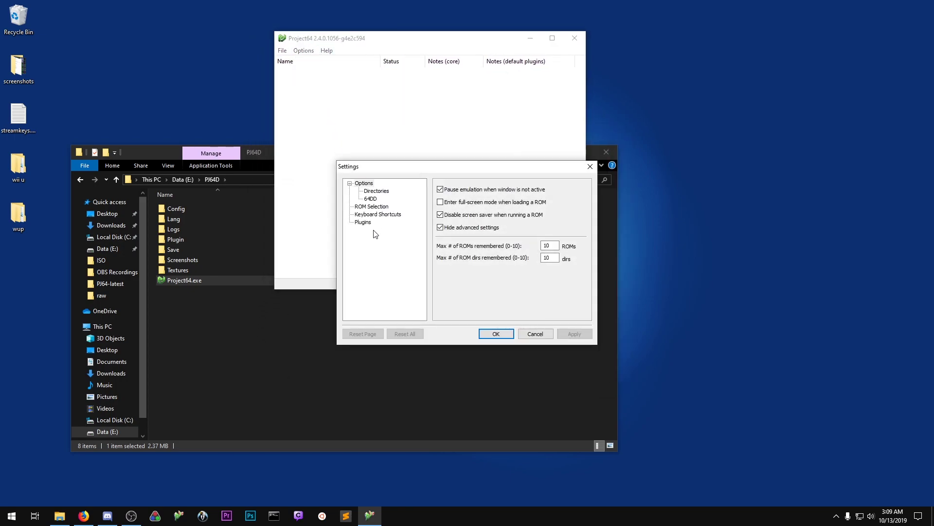
left_click(479, 191)
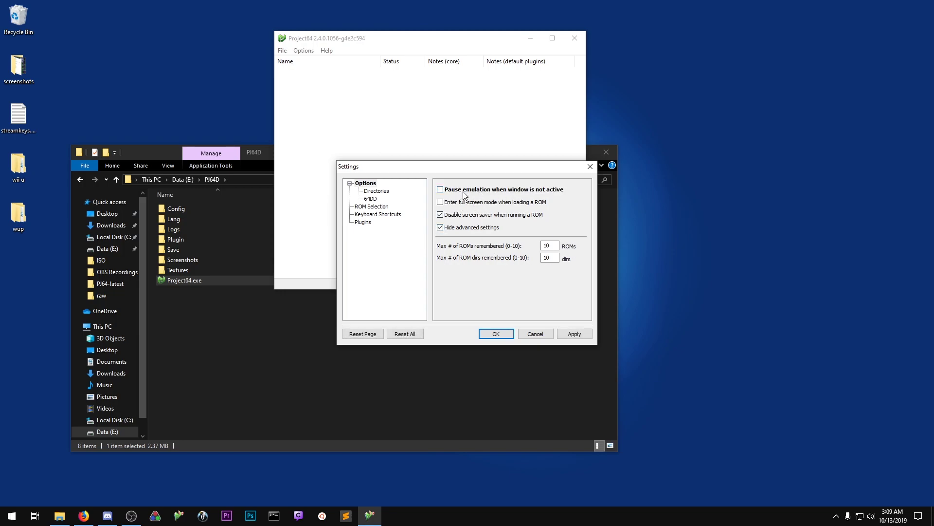
left_click(450, 228)
left_click(376, 198)
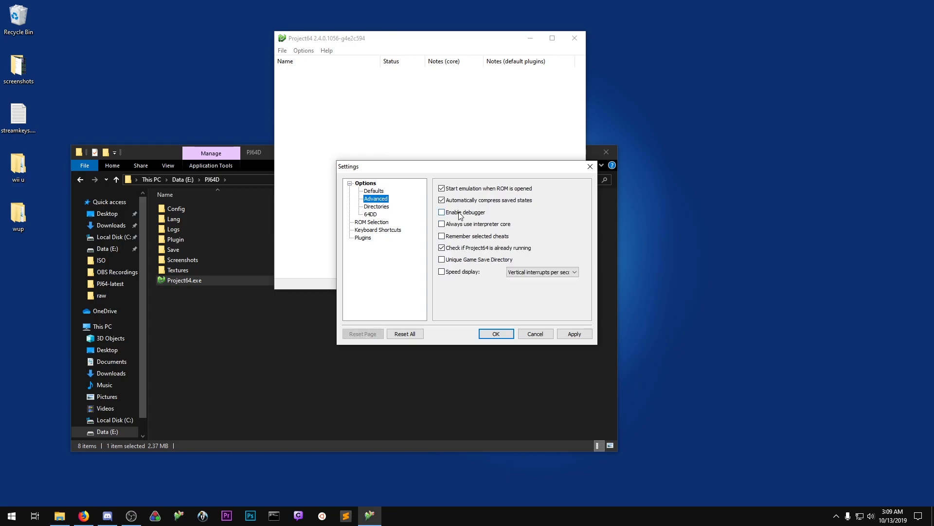
left_click(460, 214)
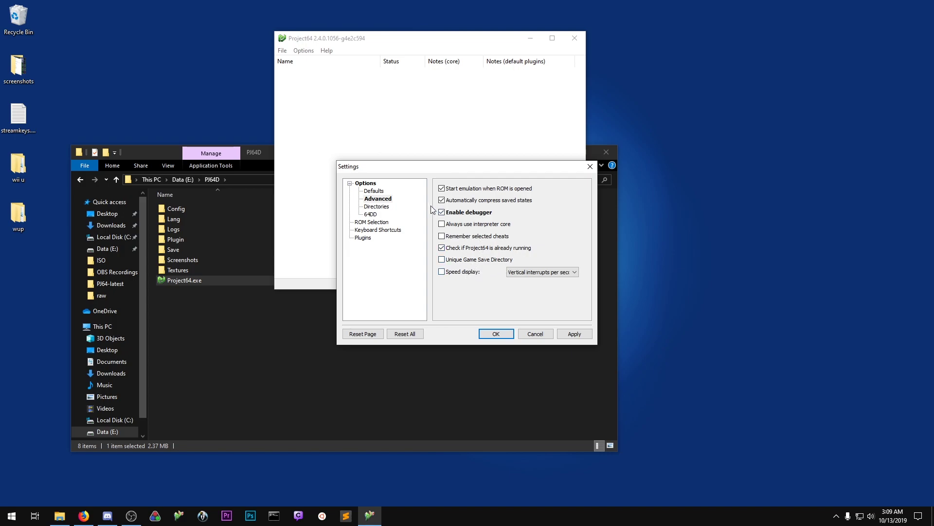
On the Defaults page, set memory size to 8 MB and counter factor to 2
left_click(375, 191)
left_click(521, 188)
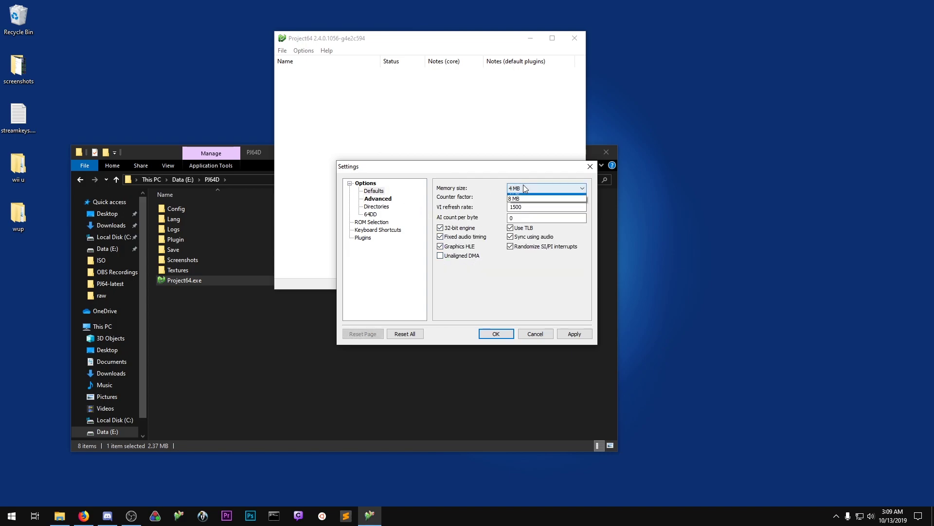
left_click(526, 204)
left_click(525, 197)
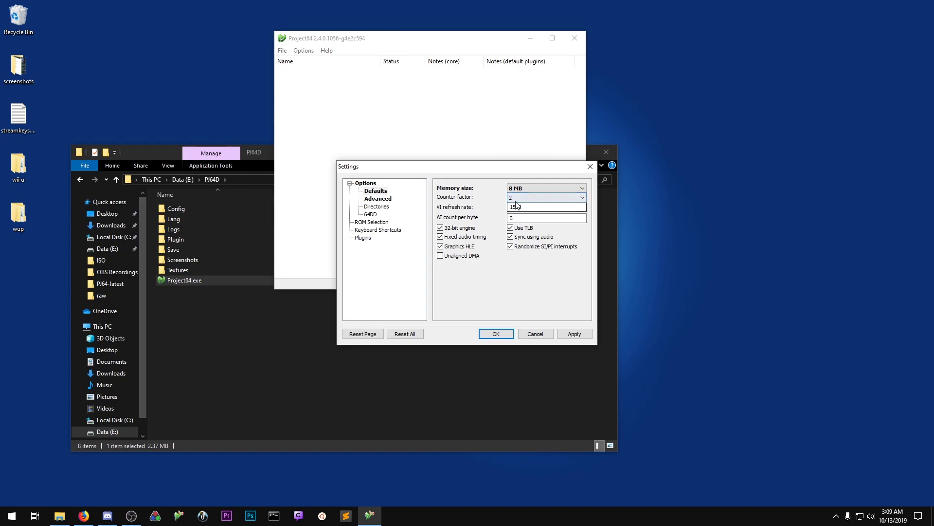
left_click(516, 209)
Turn on Always use interpreter core and apply the settings
left_click(375, 194)
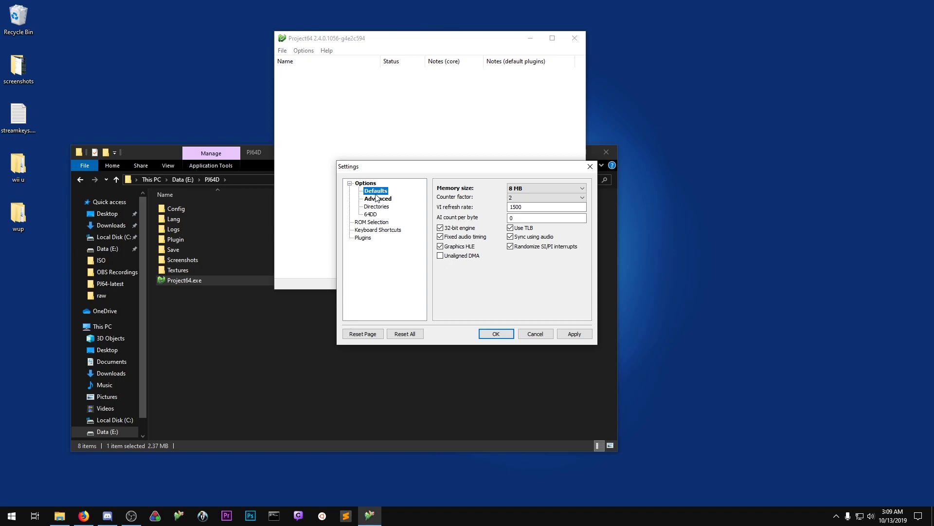
left_click(383, 199)
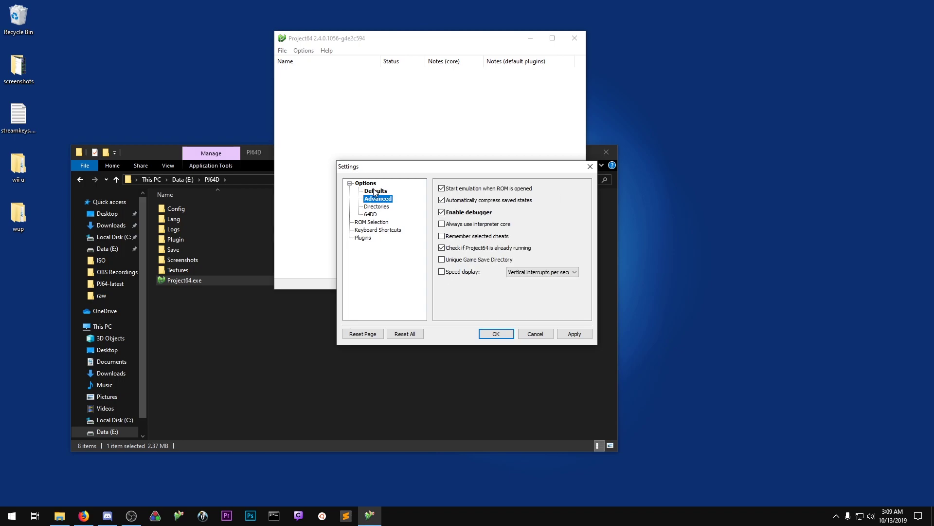
left_click(484, 225)
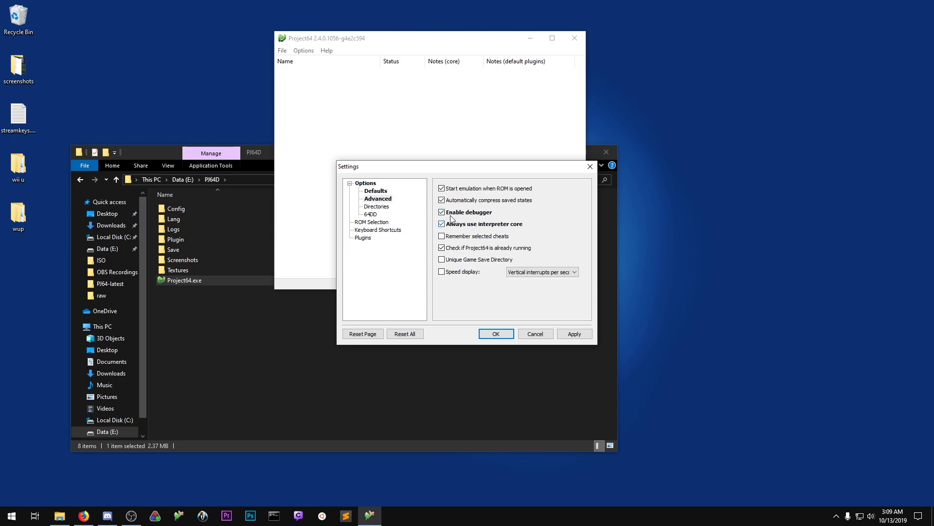
left_click(575, 334)
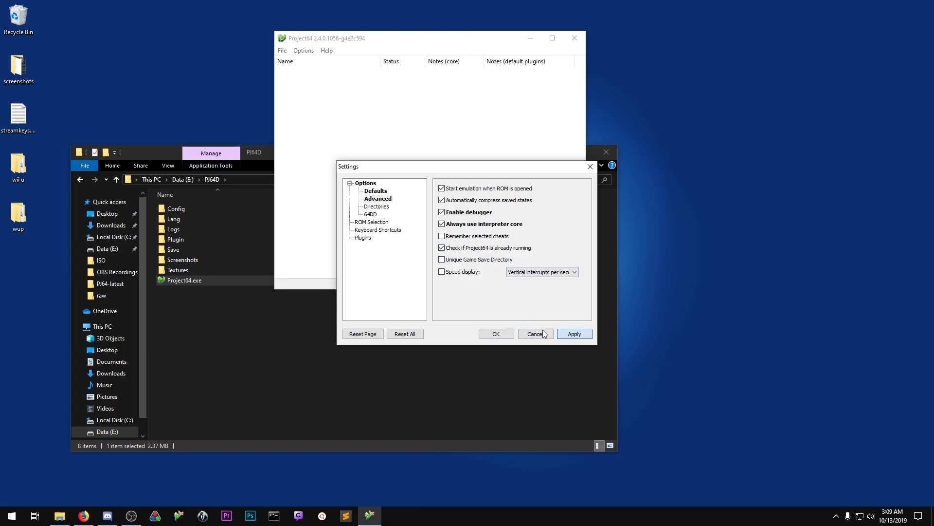
Close the settings with OK, then browse the Open ROM dialog to Data (E:)\gz-0.3.4
left_click(510, 336)
left_click(282, 50)
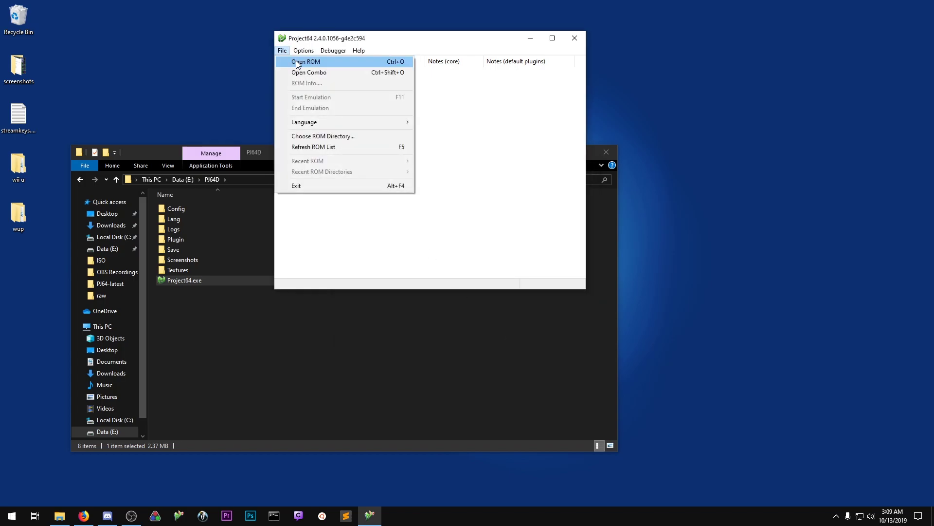
left_click(297, 61)
scroll(311, 164, "up", 1)
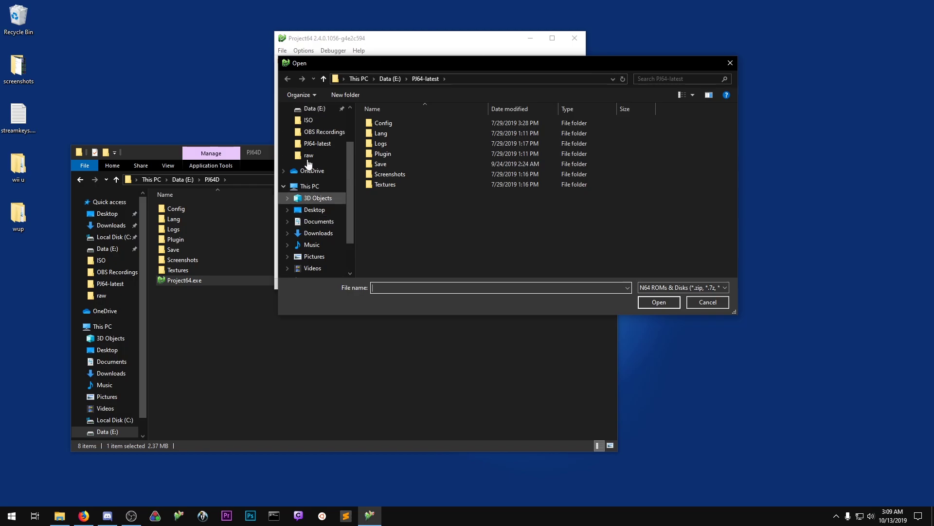
scroll(308, 164, "up", 2)
left_click(311, 163)
scroll(404, 194, "down", 3)
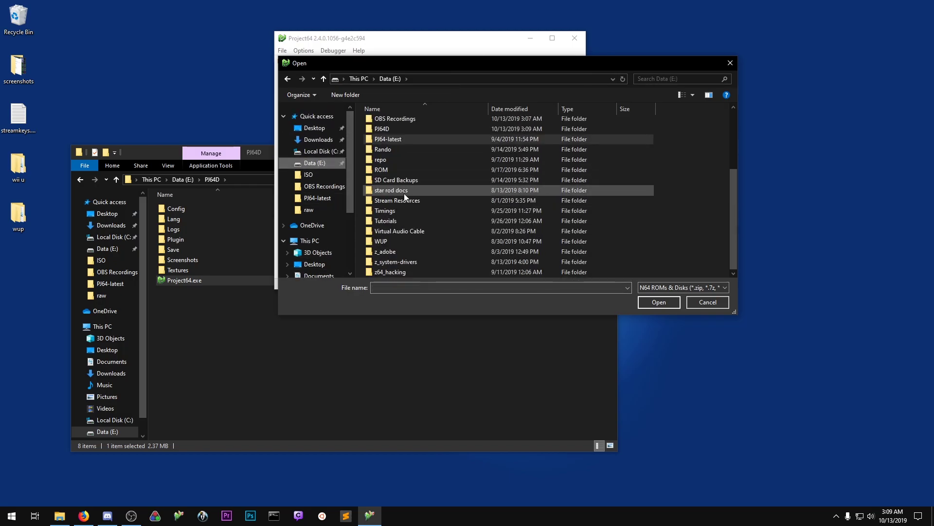
scroll(403, 192, "up", 5)
double_click(396, 171)
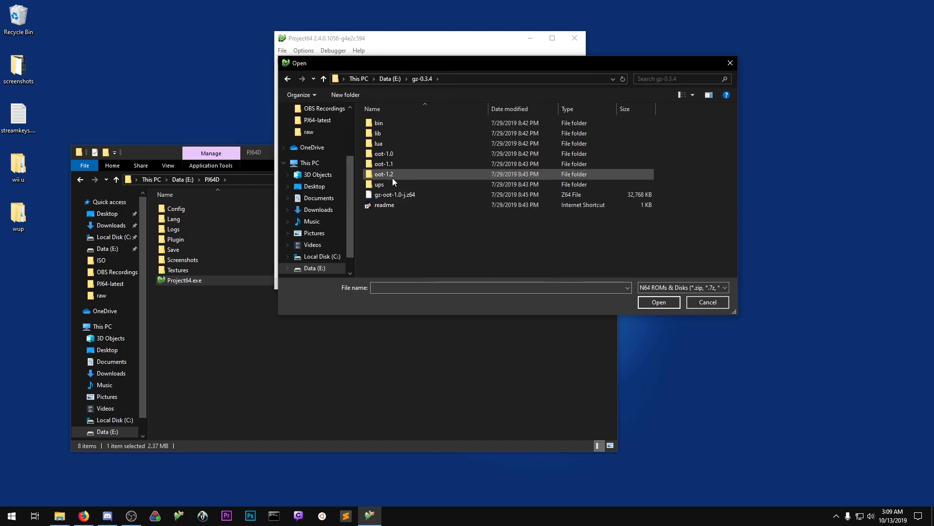
Load gz-oot-1.0-j.z64, review the controller bindings, and advance past the title scene
double_click(389, 193)
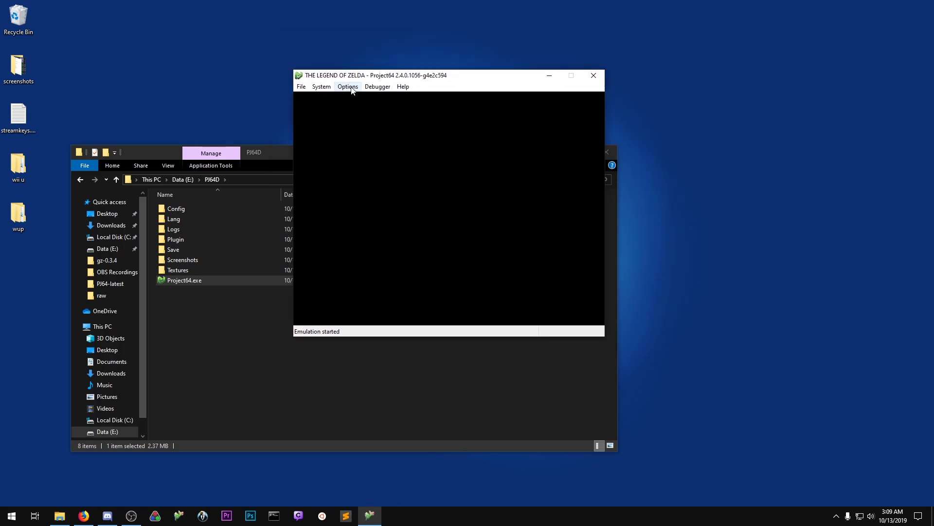
left_click(351, 88)
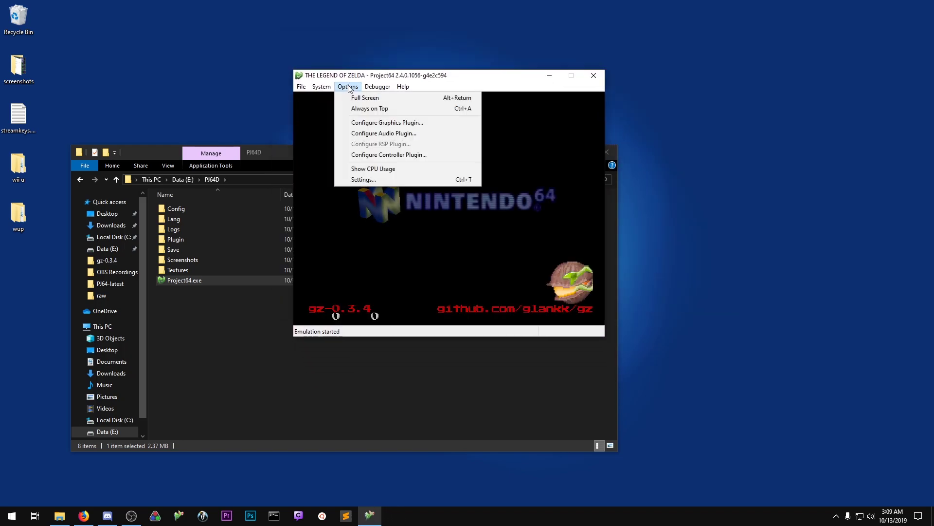
left_click(373, 155)
left_click_drag(365, 99, 426, 176)
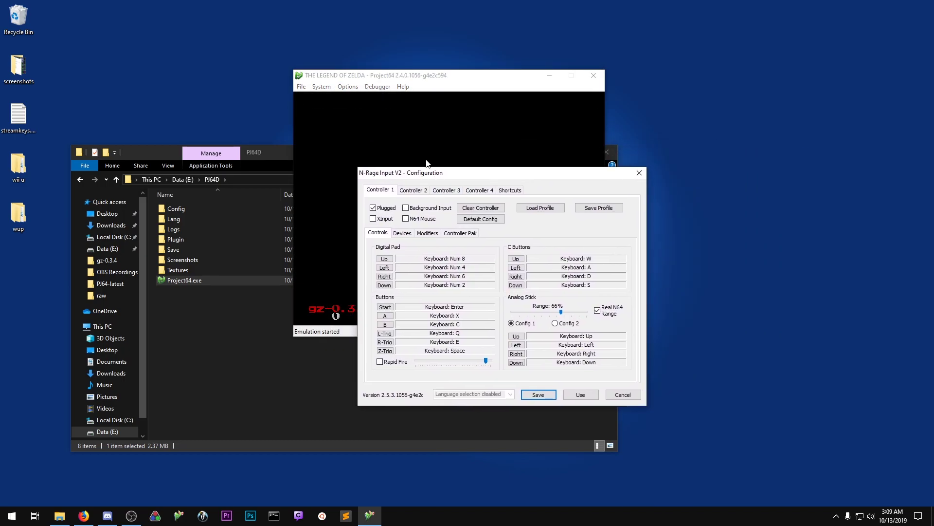
key("Return")
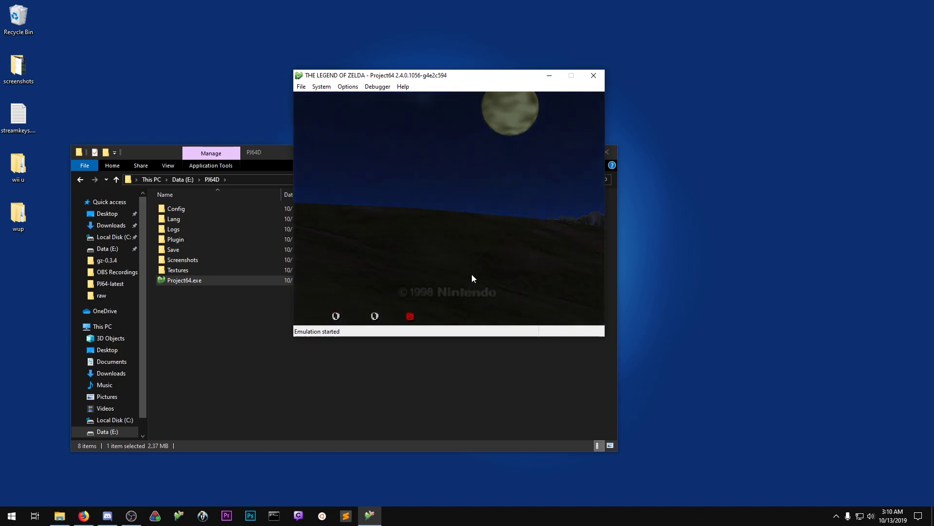
key("Return")
Drag the audio plugin's Volume slider to the bottom and apply it
left_click(347, 87)
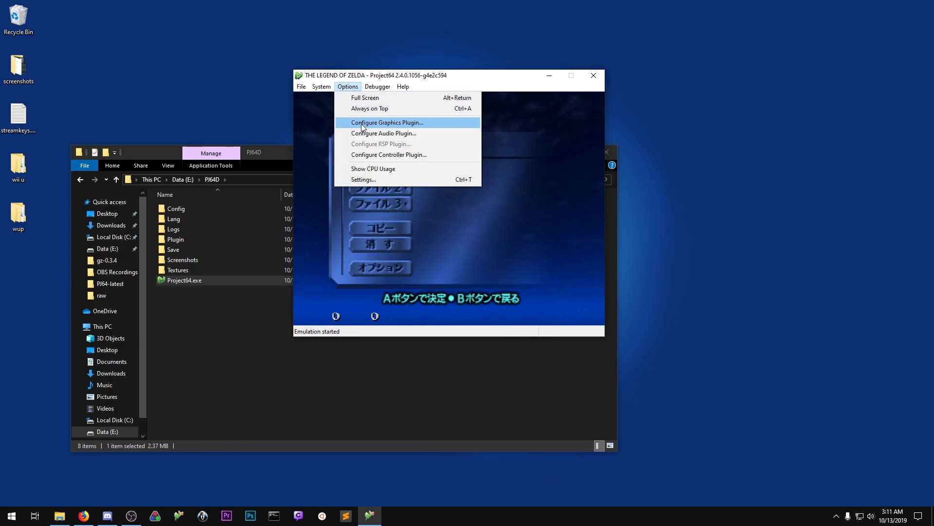
left_click(373, 134)
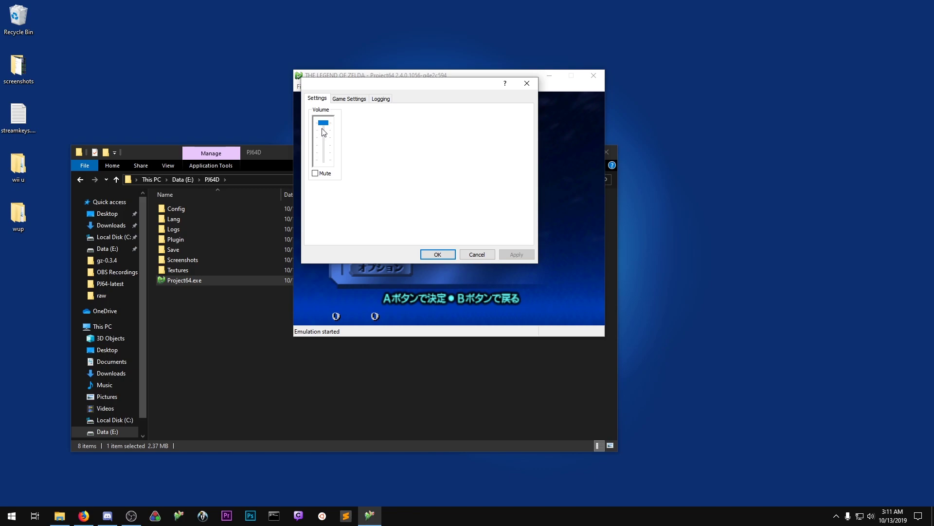
left_click_drag(323, 123, 325, 168)
left_click(523, 253)
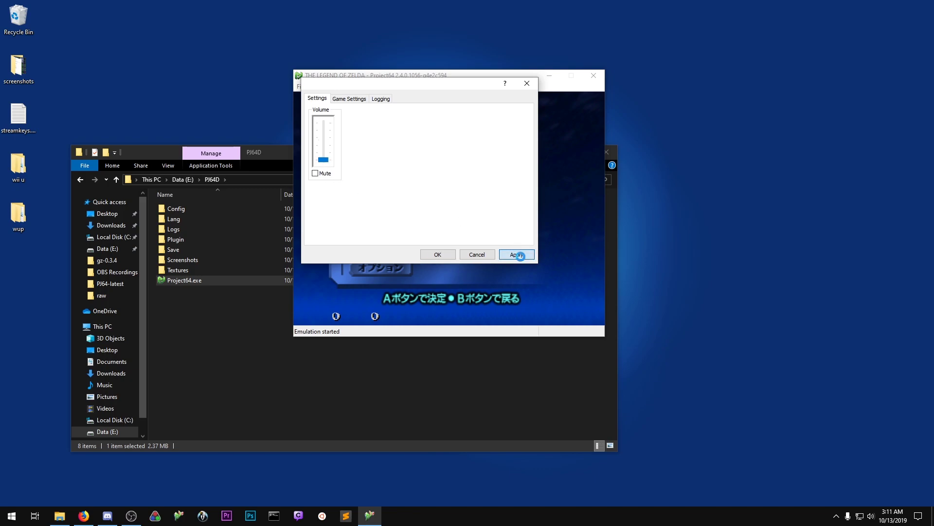
left_click(438, 254)
Create save File 1 named あ in the game
key("x")
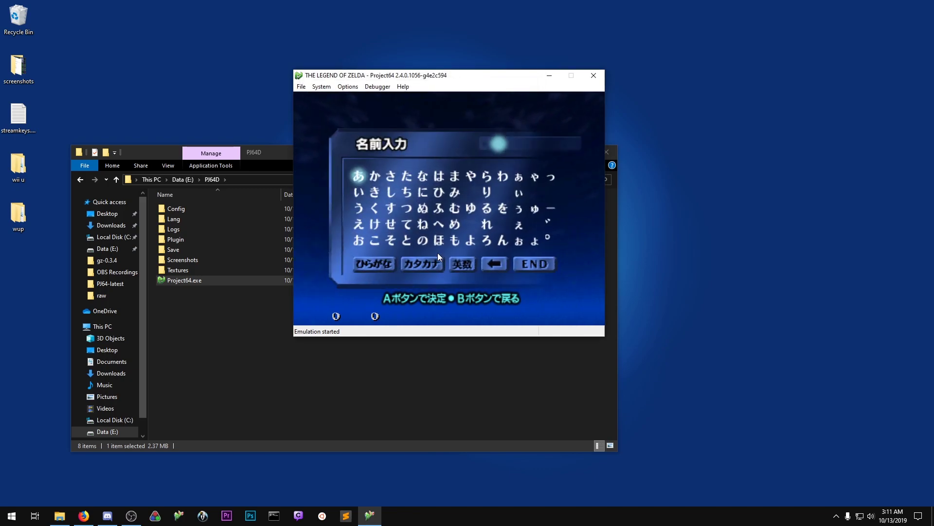
key("x")
key("Return")
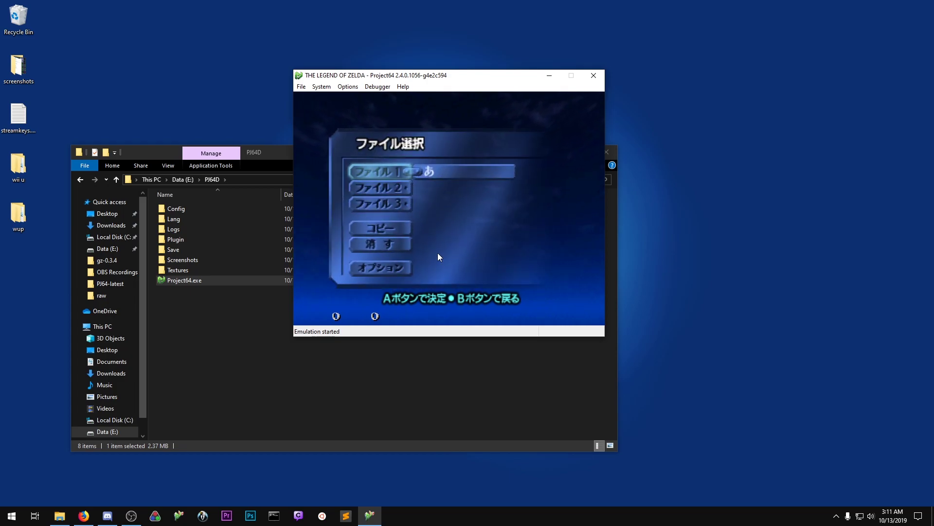
Close Project64 and open PJ64D\Config\Project64.cfg in Sublime Text
left_click(595, 72)
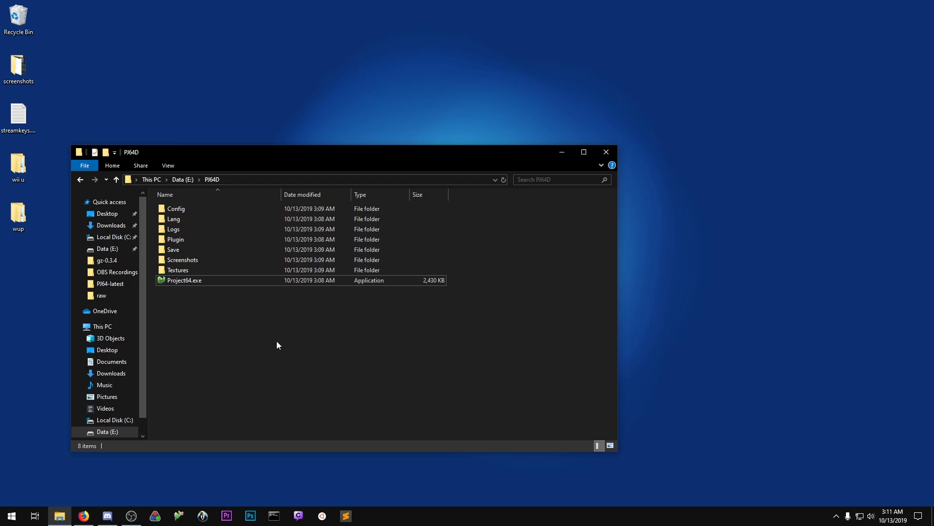
double_click(178, 210)
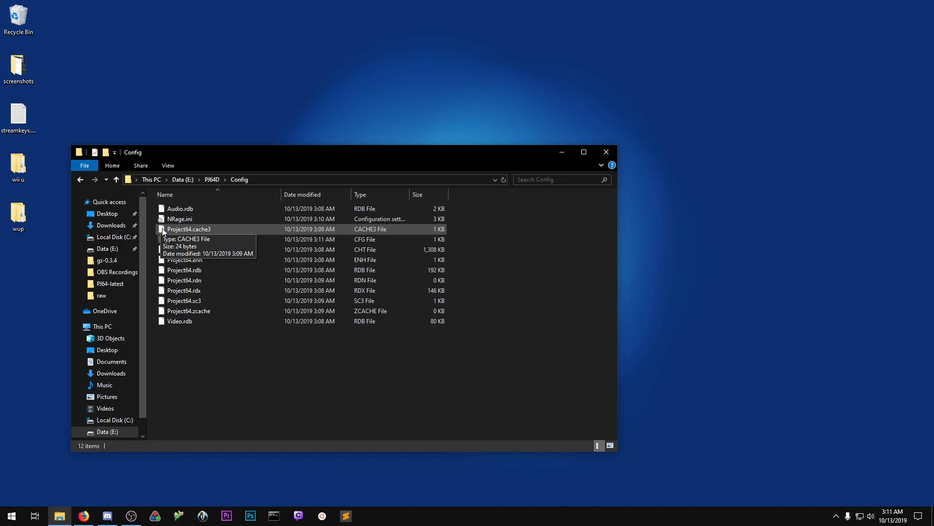
double_click(183, 245)
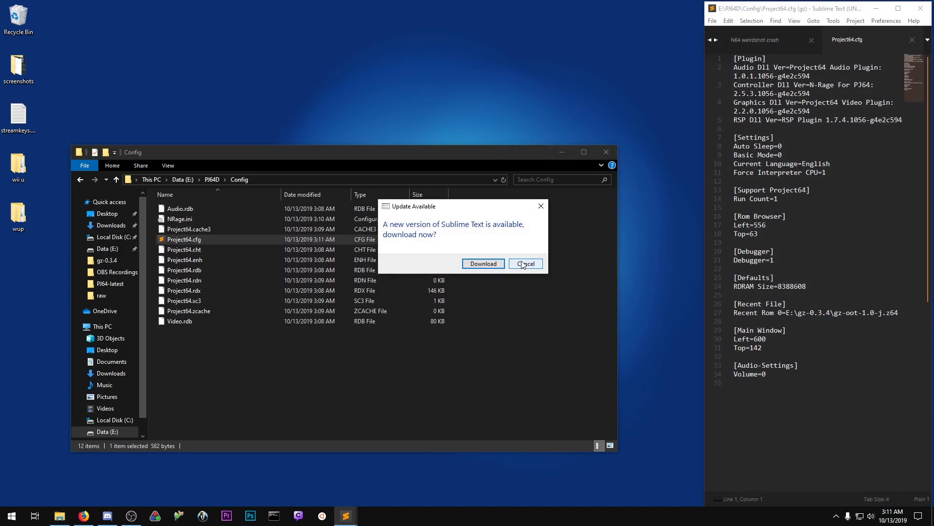
Dismiss the Sublime update prompt, widen the window, and close the N64 weirdshot crash tab
left_click(526, 267)
left_click_drag(704, 98, 387, 99)
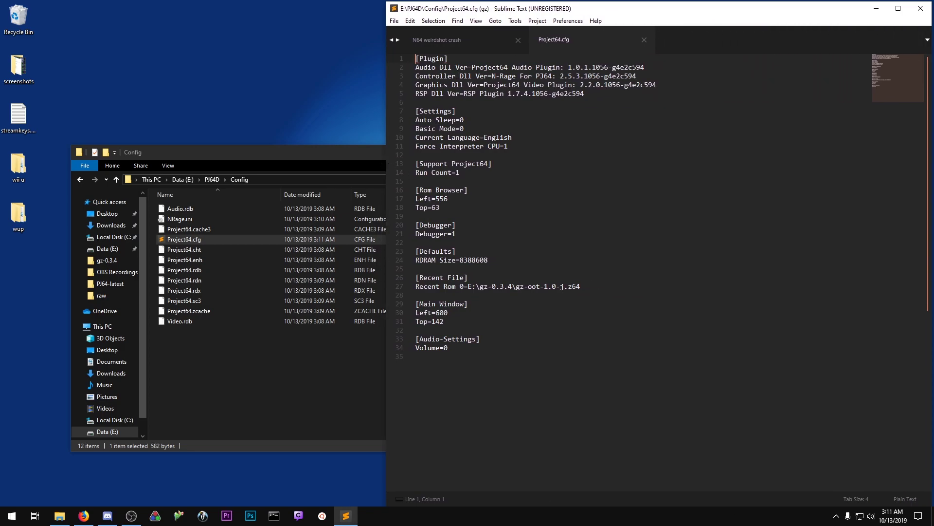
left_click(518, 40)
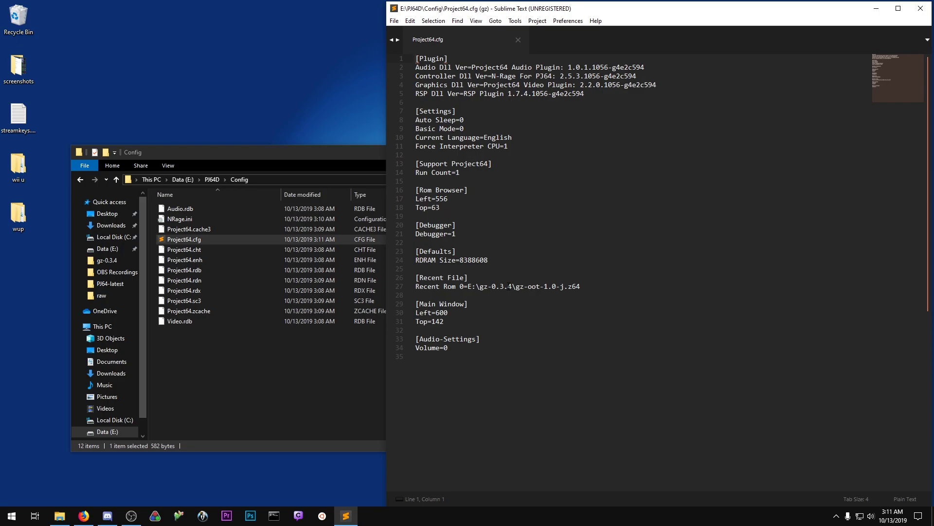
Check the Debugger=1 and RDRAM Size=8388608 lines in Project64.cfg
left_click(467, 225)
left_click_drag(437, 260, 415, 259)
left_click_drag(489, 260, 415, 259)
left_click(492, 261)
left_click(107, 516)
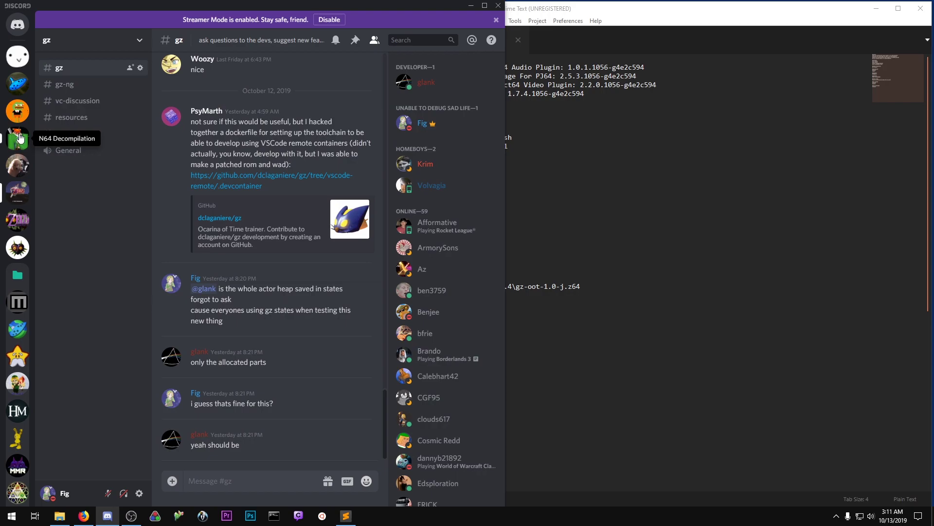
Find the pinned Spectrum setup note in OoT Speedrunning's #oot-hacking and select Fixed Rdram Address=268435456
left_click(17, 83)
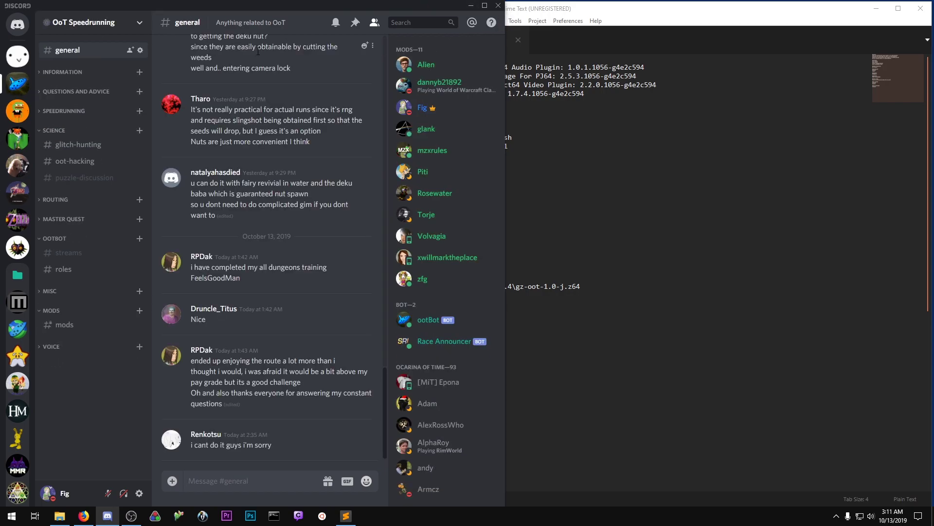
left_click(496, 19)
left_click(66, 161)
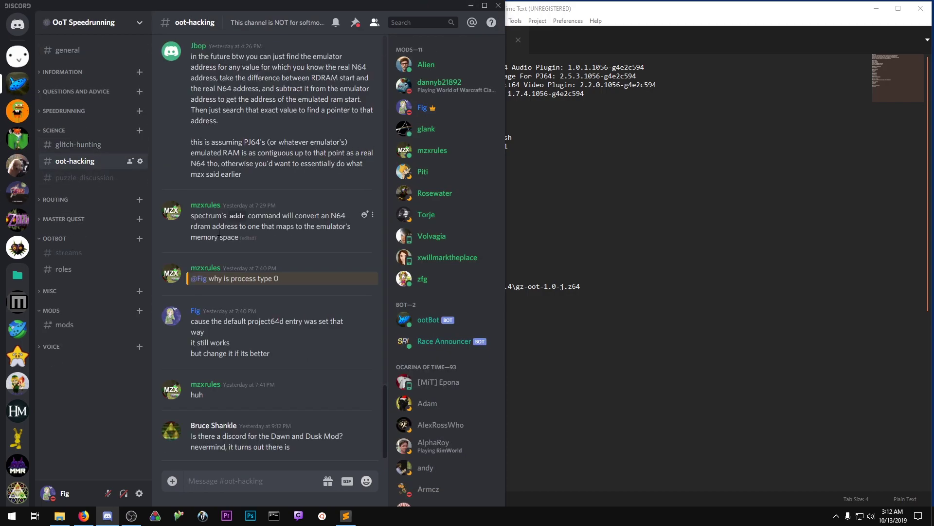
left_click(355, 23)
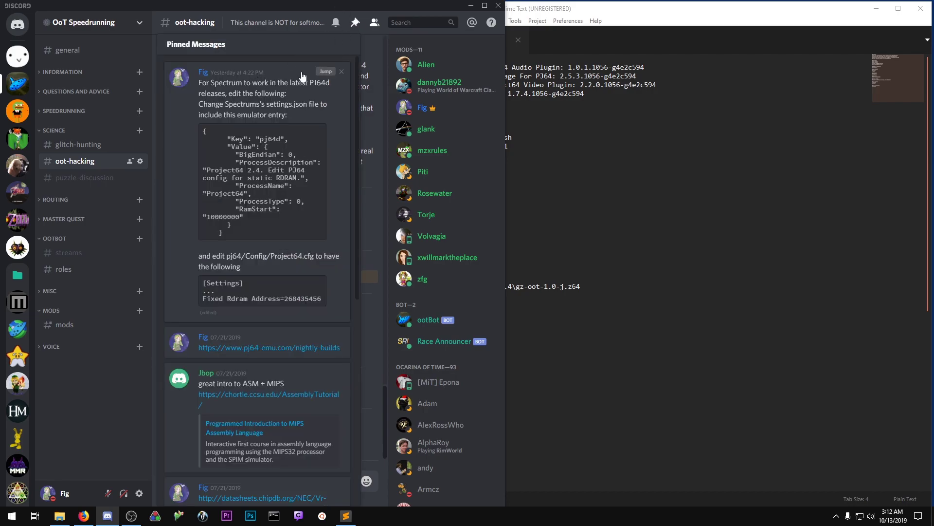
left_click(325, 73)
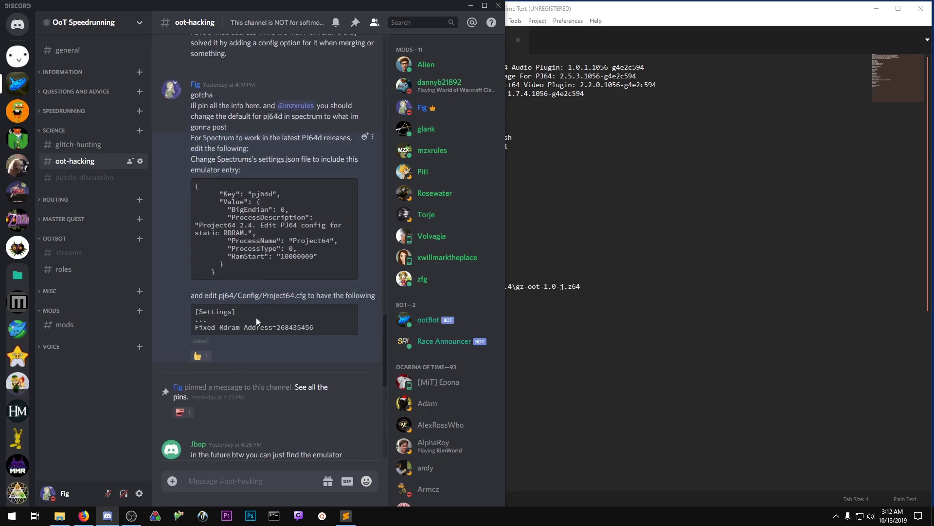
left_click_drag(317, 330, 194, 334)
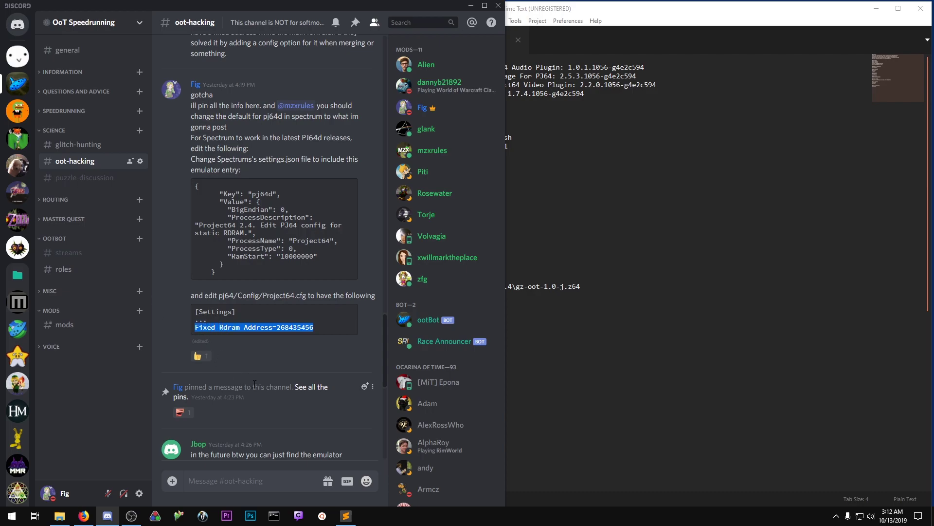
left_click(623, 298)
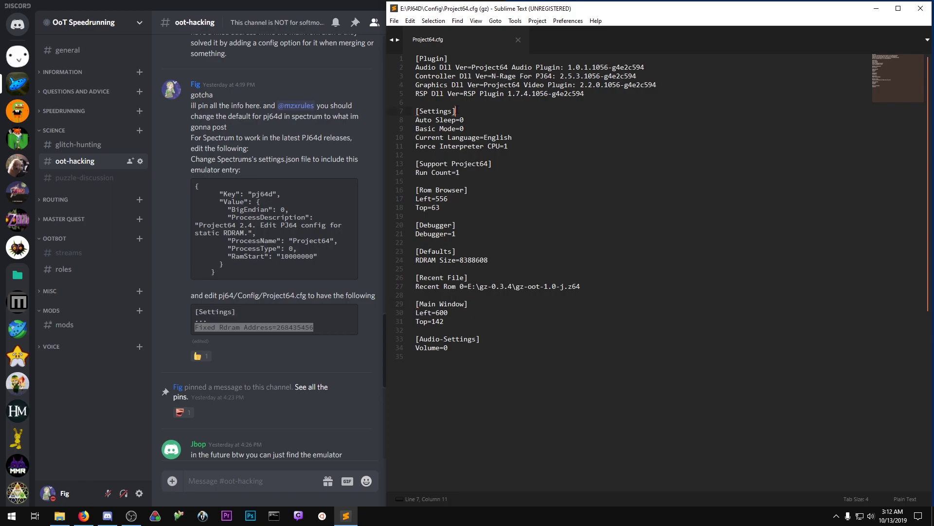
Add a line below Force Interpreter CPU=1 and reopen Project64.cfg from the Config folder
key("Return")
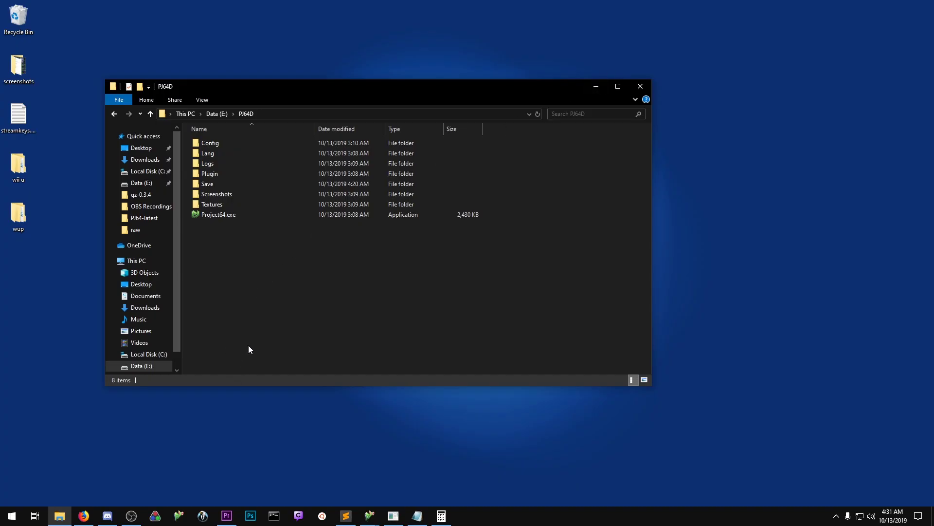
left_click(229, 145)
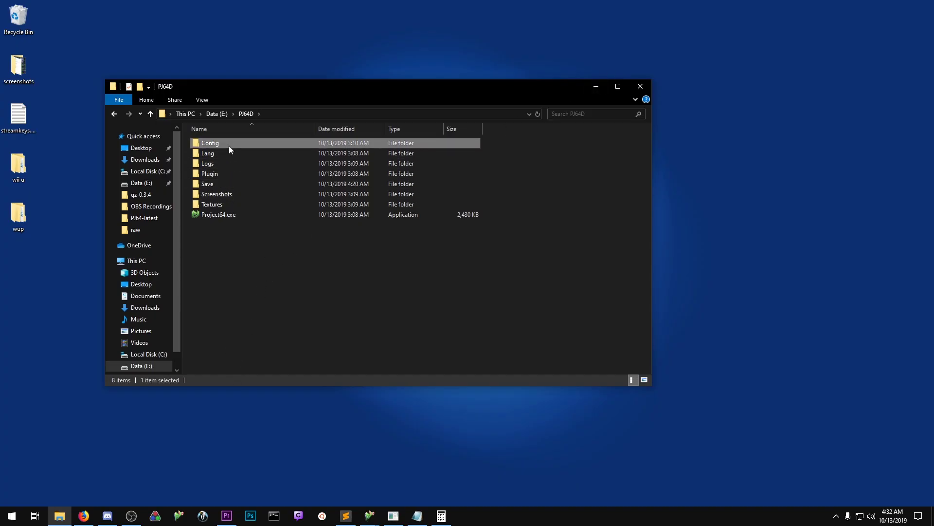
double_click(229, 145)
double_click(216, 174)
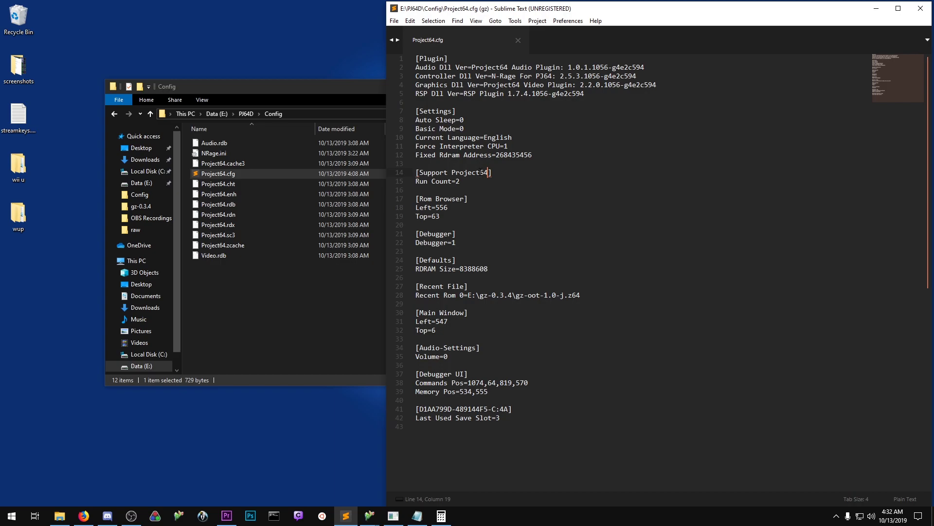
Change Run Count to -1, attempt to save, and dismiss the file-in-use error
left_click_drag(470, 182, 419, 172)
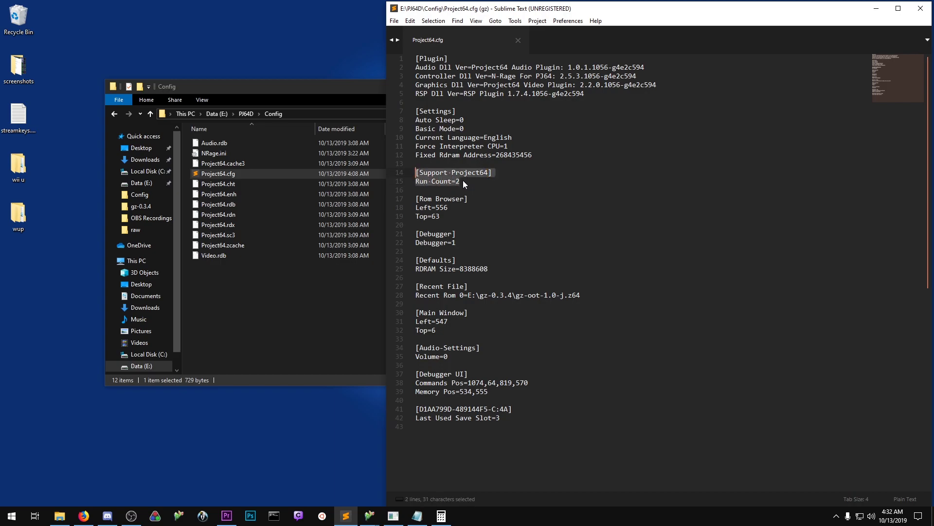
key("Right")
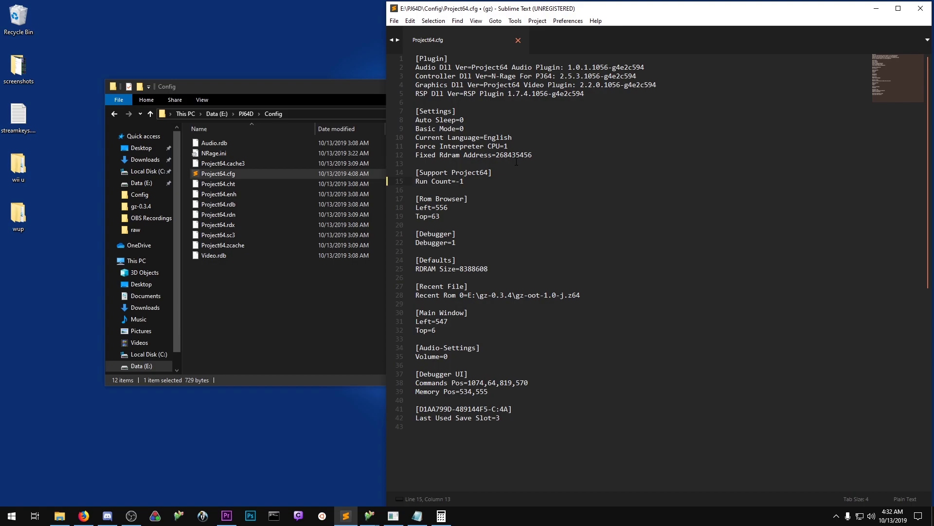
key("ctrl+s")
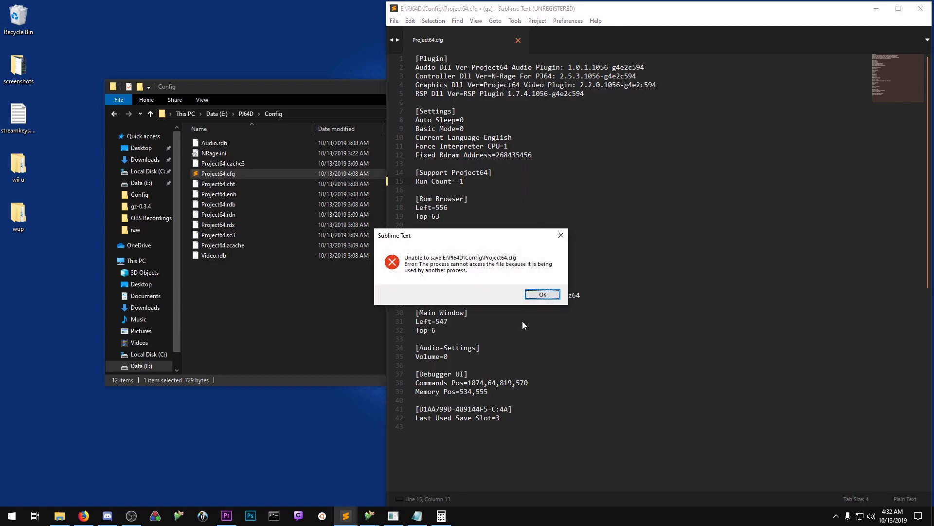
left_click_drag(465, 238, 489, 209)
left_click(567, 266)
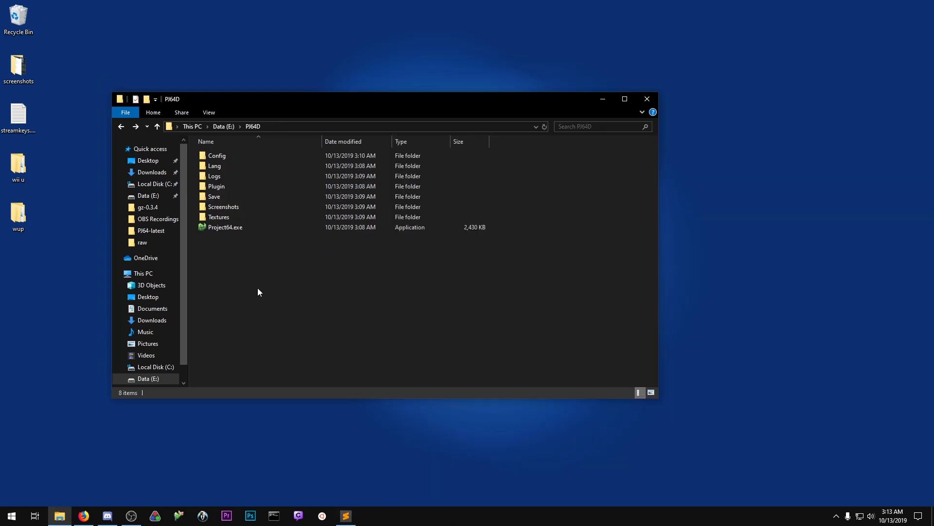
Relaunch Project64 and load the gz-oot-1.0-j.z64 ROM via File > Open ROM
left_click(241, 230)
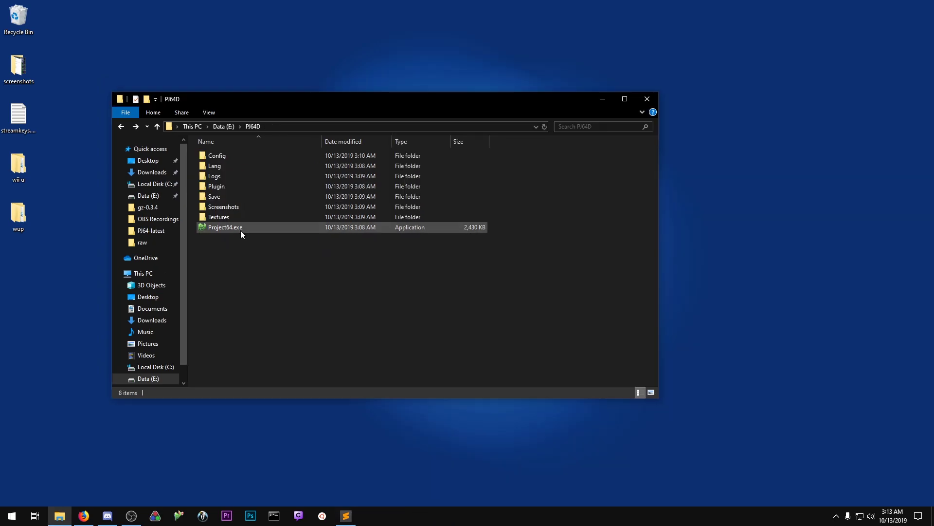
double_click(241, 229)
left_click(282, 50)
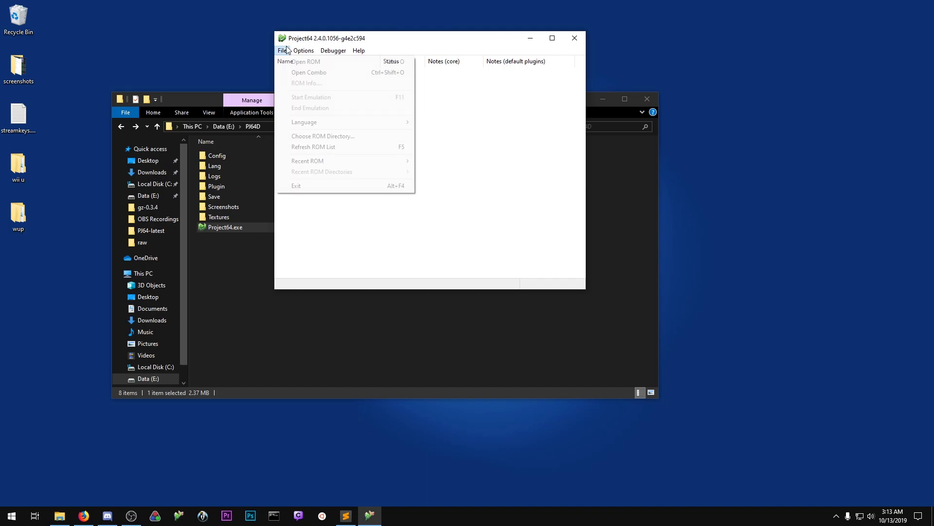
left_click(290, 61)
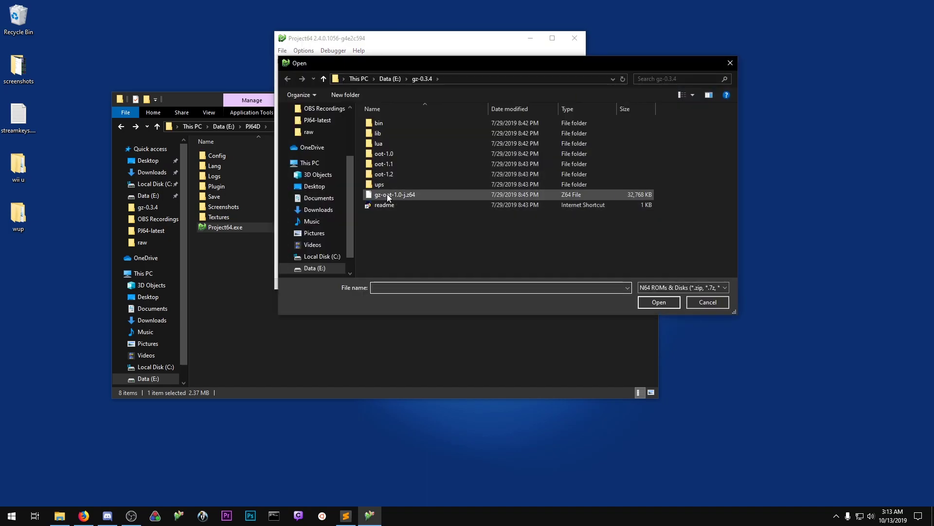
double_click(384, 195)
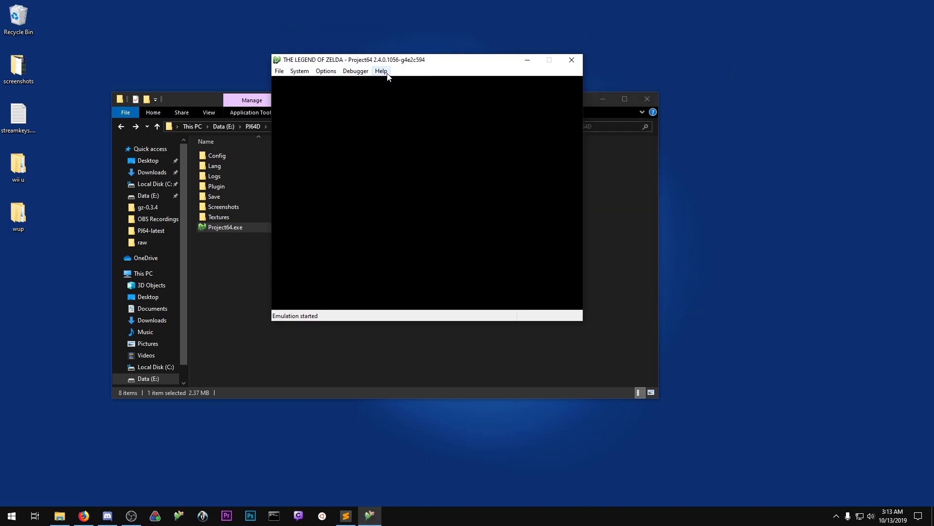
left_click(353, 72)
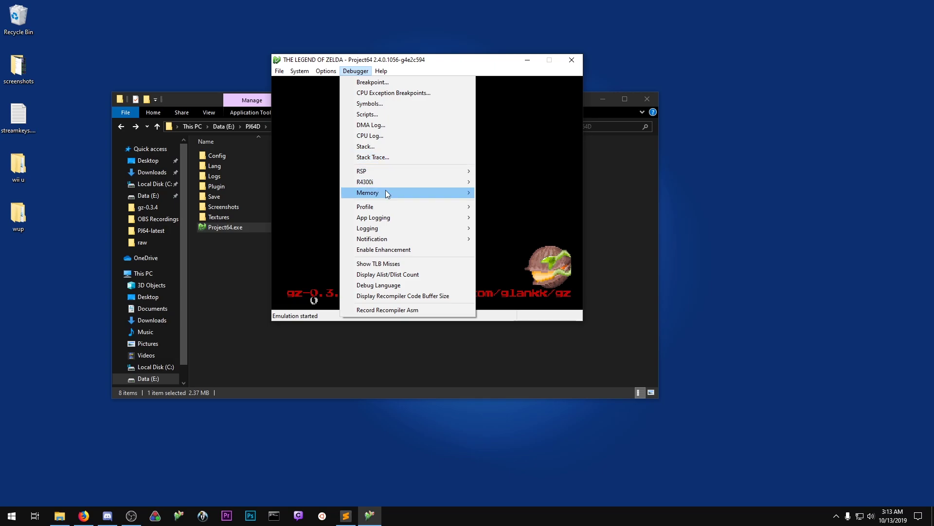
Open the Memory viewer, place it below the game, and select address 80000000
mouse_move(399, 193)
left_click(484, 194)
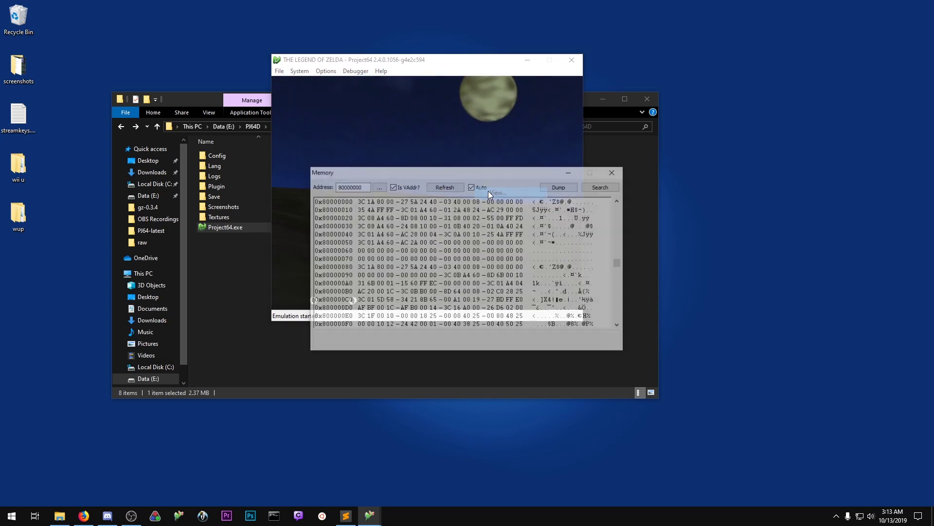
left_click_drag(442, 179, 395, 324)
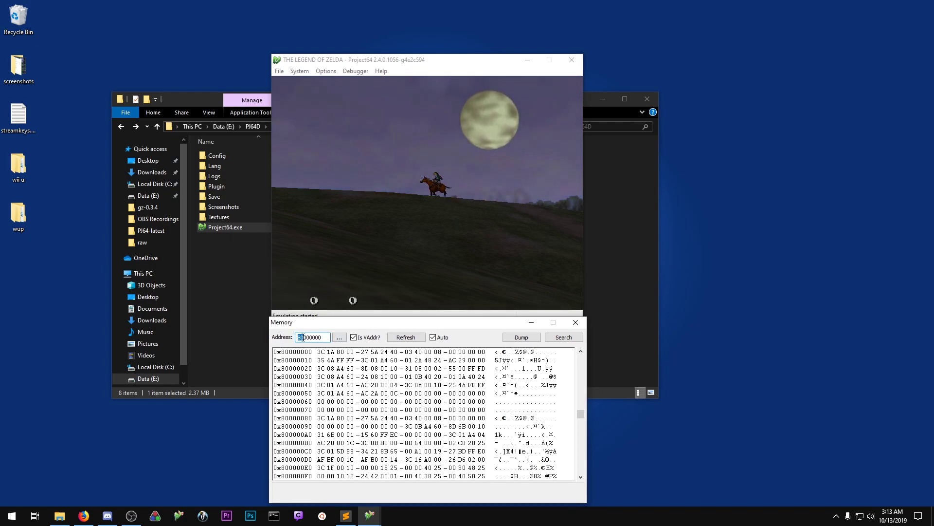
left_click_drag(303, 337, 350, 327)
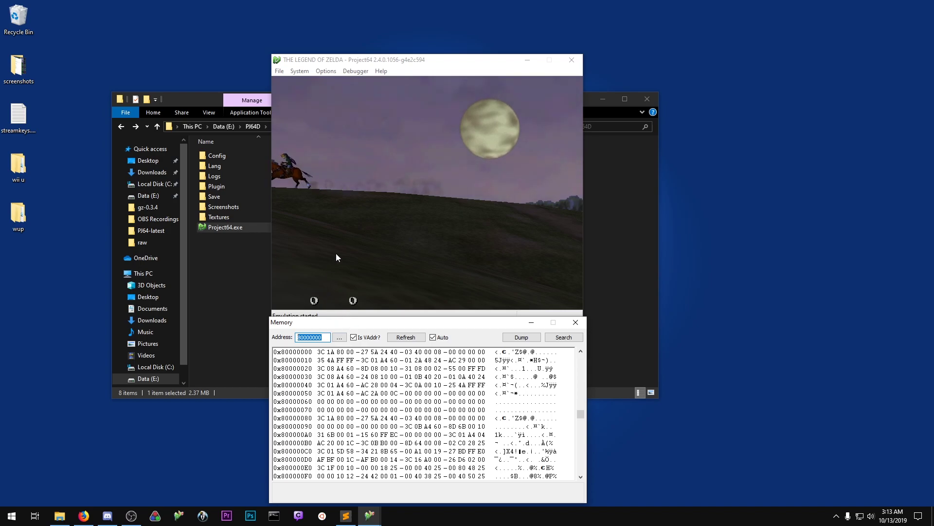
Open the Commands debugger window and move it to the upper right
left_click(356, 71)
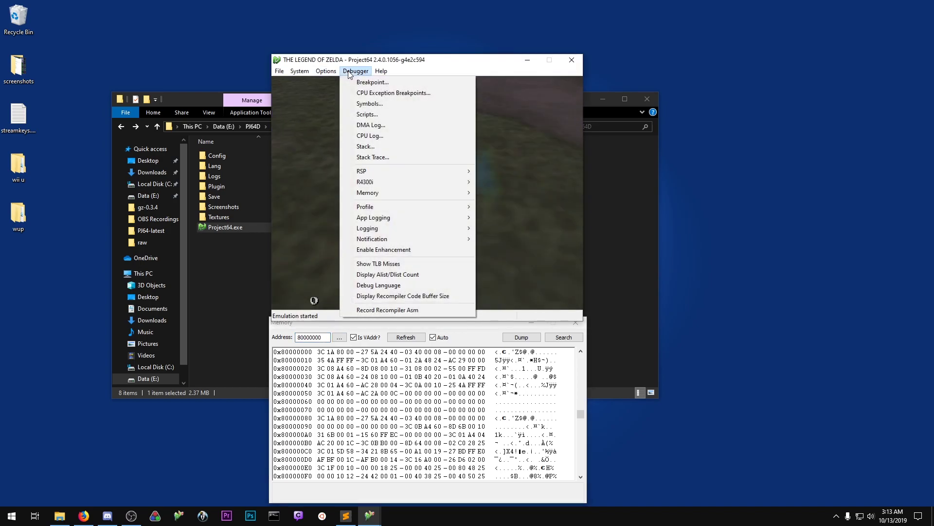
left_click(353, 81)
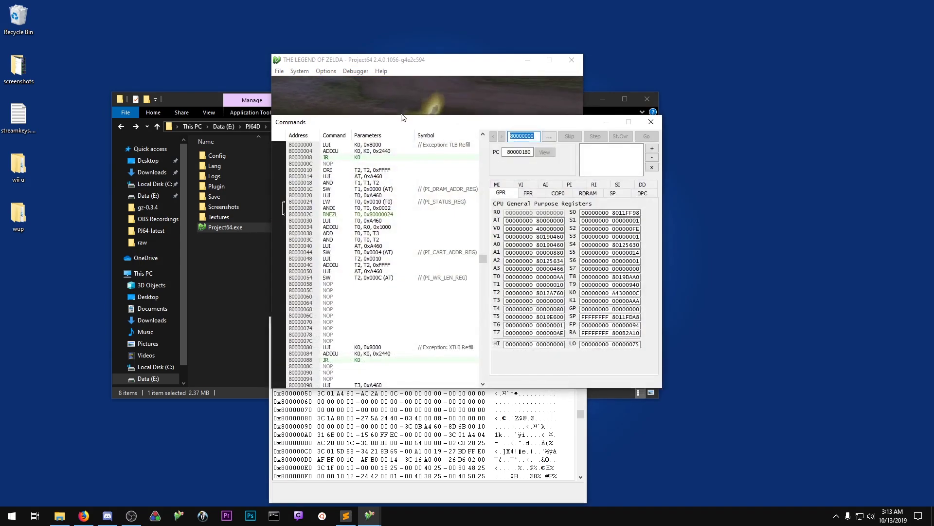
left_click_drag(404, 122, 656, 45)
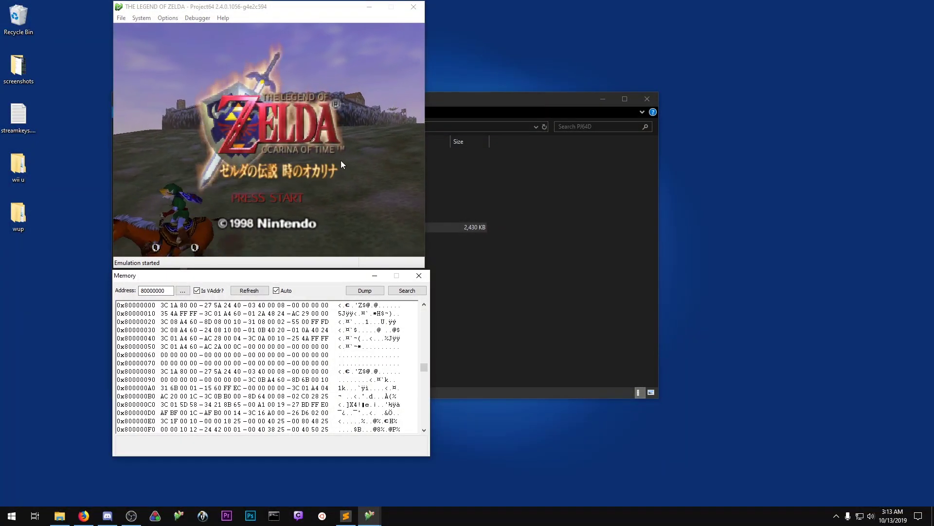
In File Explorer on Data (E:), create a folder named 'Spectrum' and open it
left_click(565, 312)
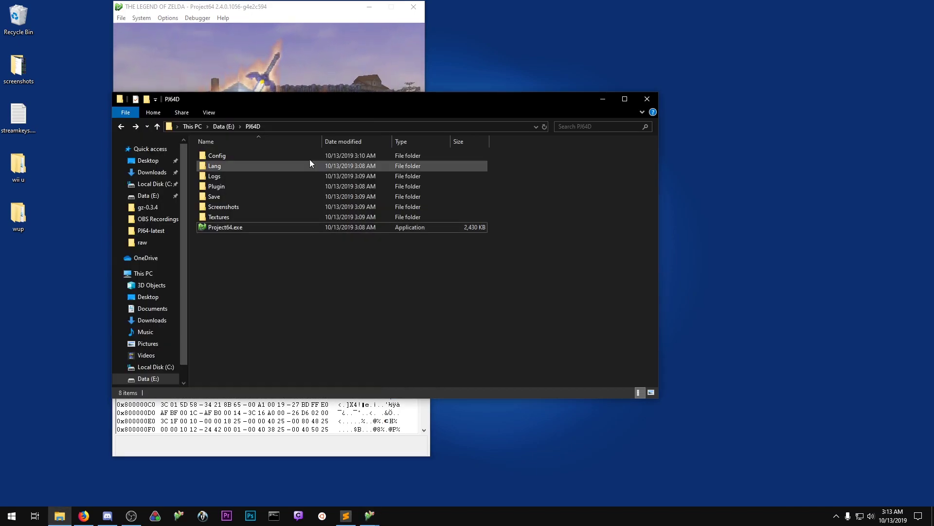
left_click_drag(284, 101, 401, 117)
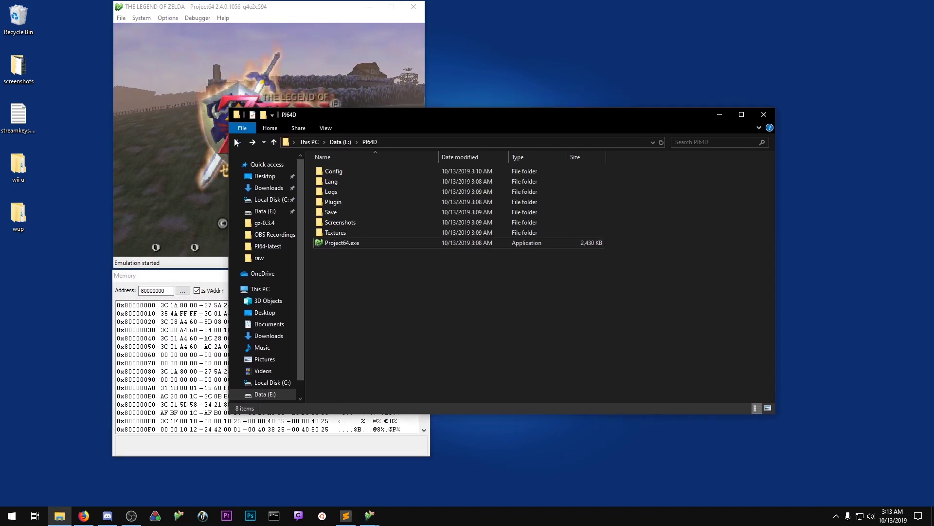
key("alt+Up")
right_click(308, 270)
mouse_move(364, 377)
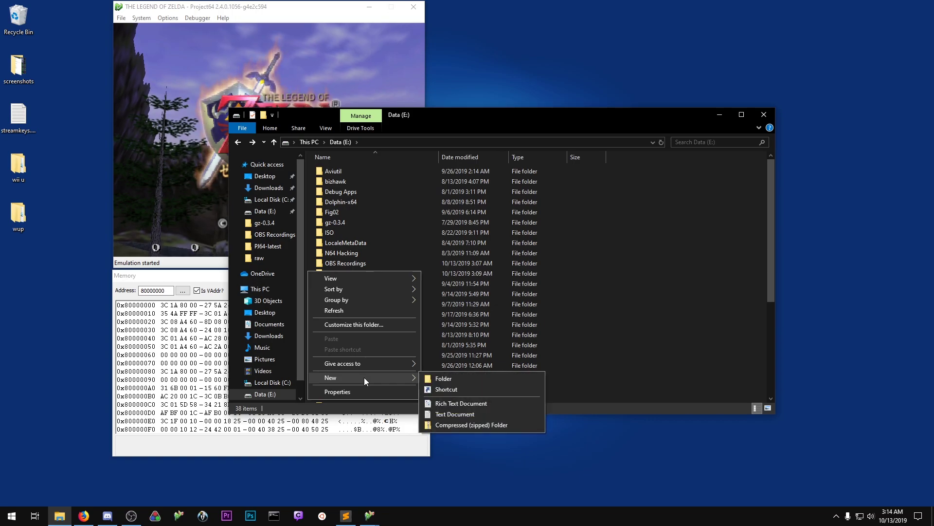
left_click(431, 379)
type("S")
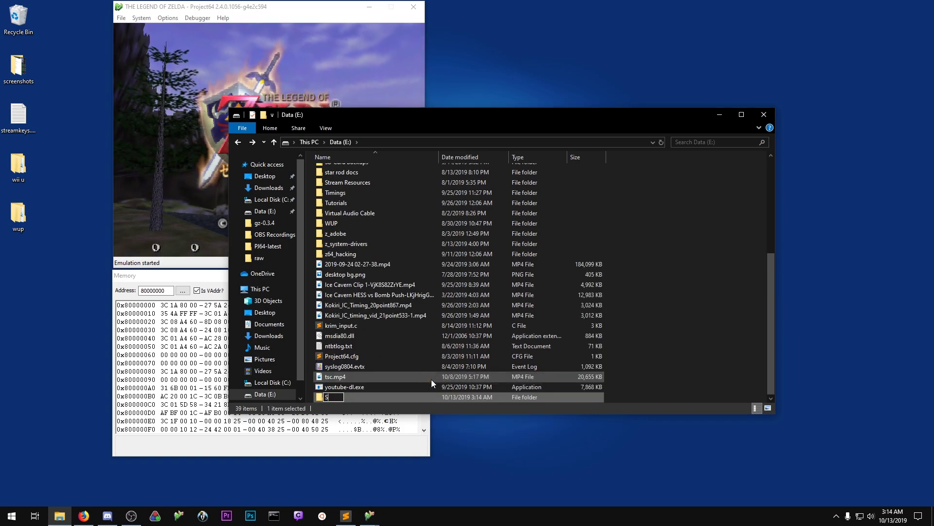
type("pectrum")
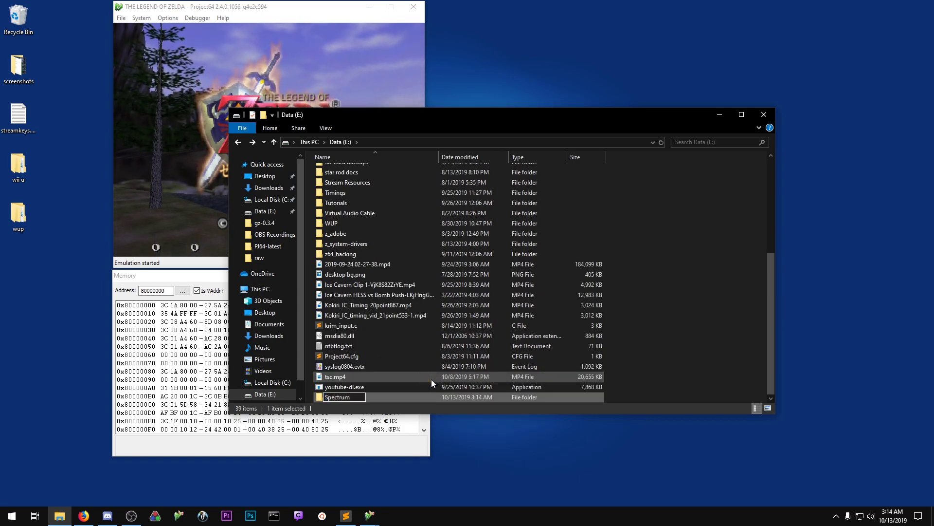
key("Return")
double_click(375, 397)
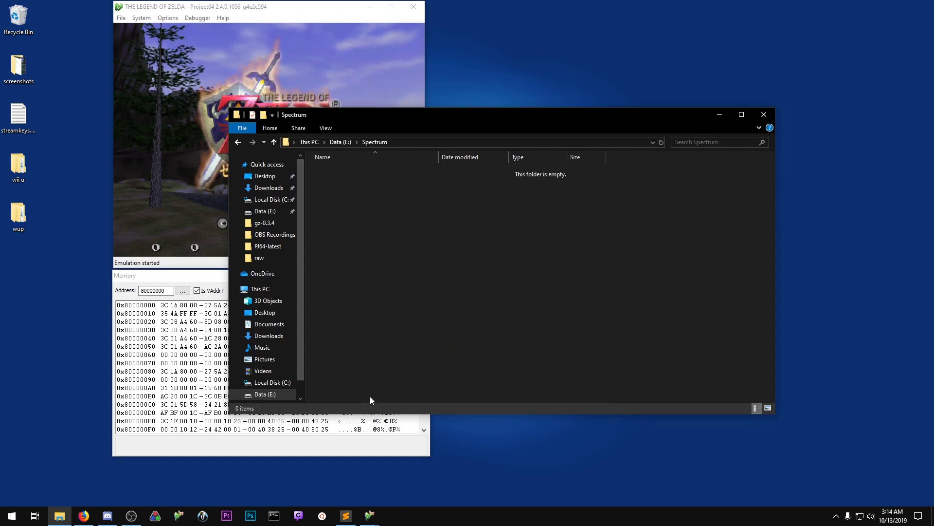
Bring Firefox forward and review the App:Spectrum wiki page
left_click(84, 516)
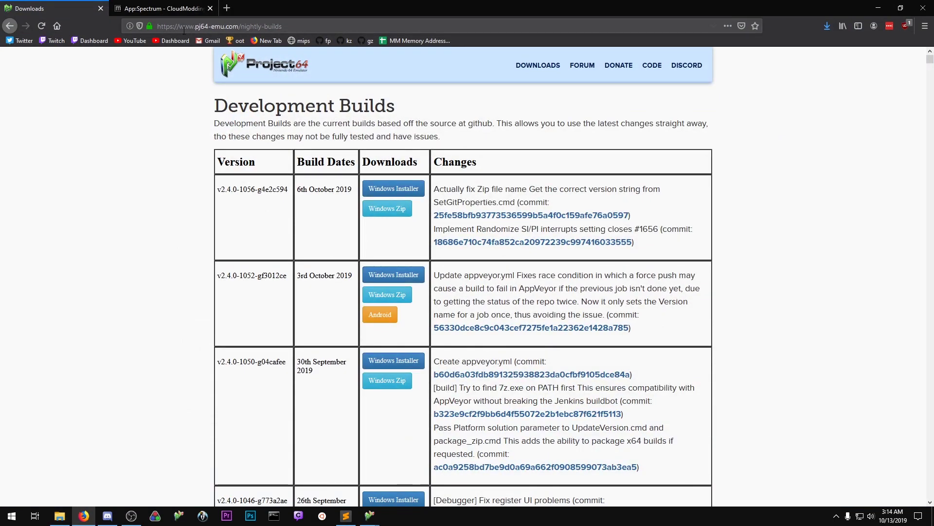
left_click(143, 11)
scroll(355, 309, "down", 6)
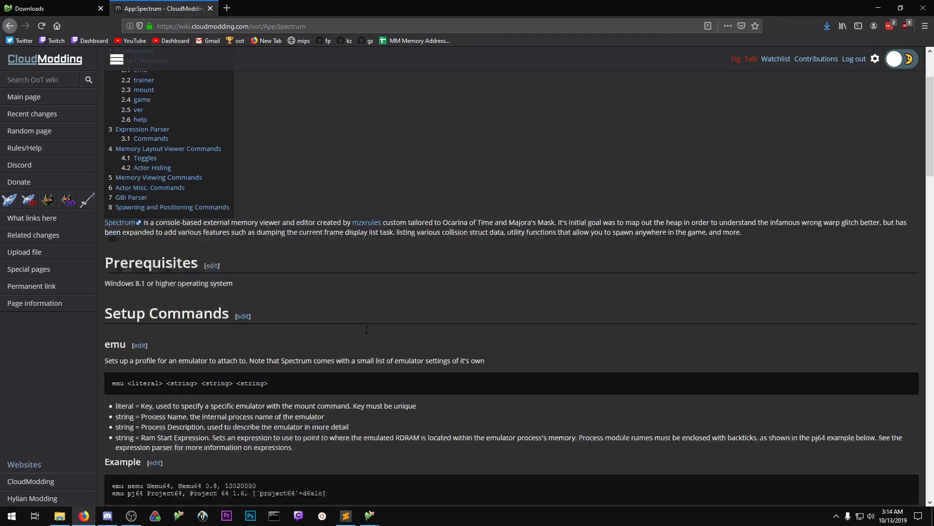
scroll(356, 309, "up", 5)
scroll(355, 305, "down", 15)
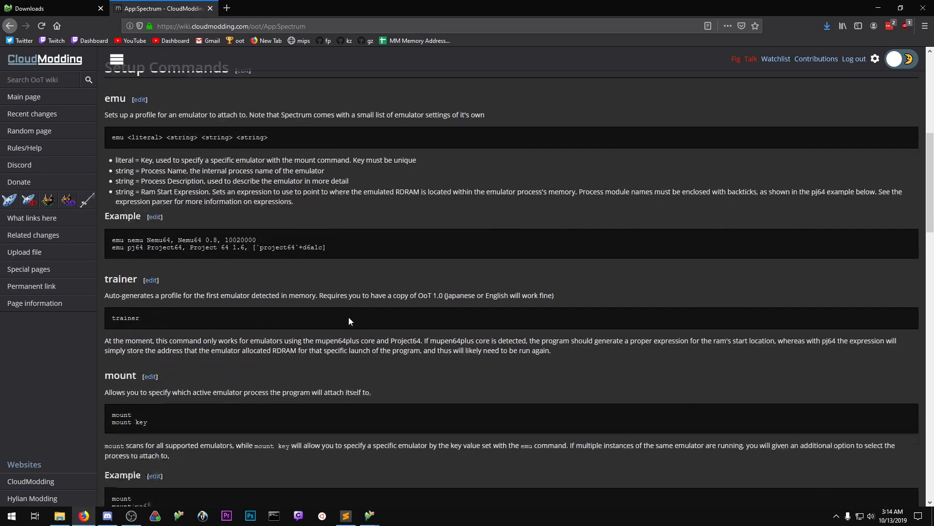
scroll(320, 355, "up", 4)
scroll(321, 358, "up", 10)
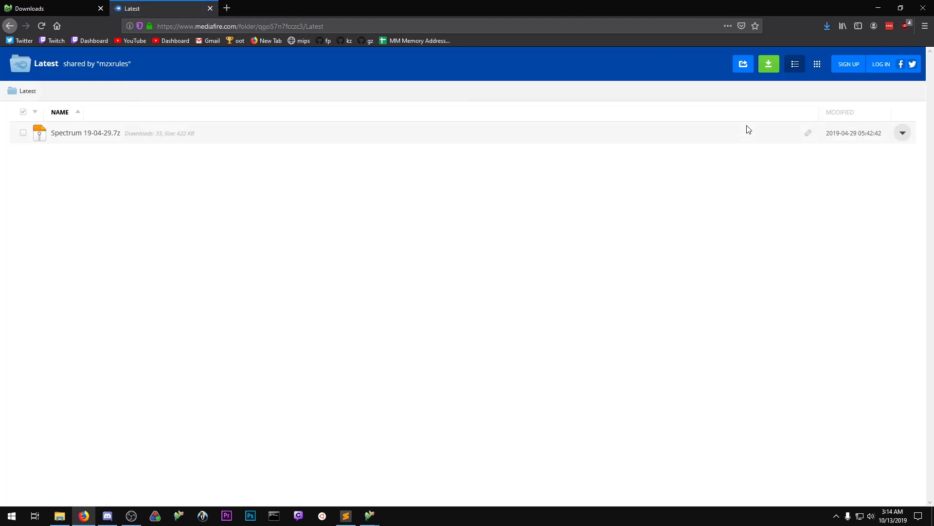
Download Spectrum 19-04-29.7z from MediaFire, then start a blank new tab
left_click(903, 134)
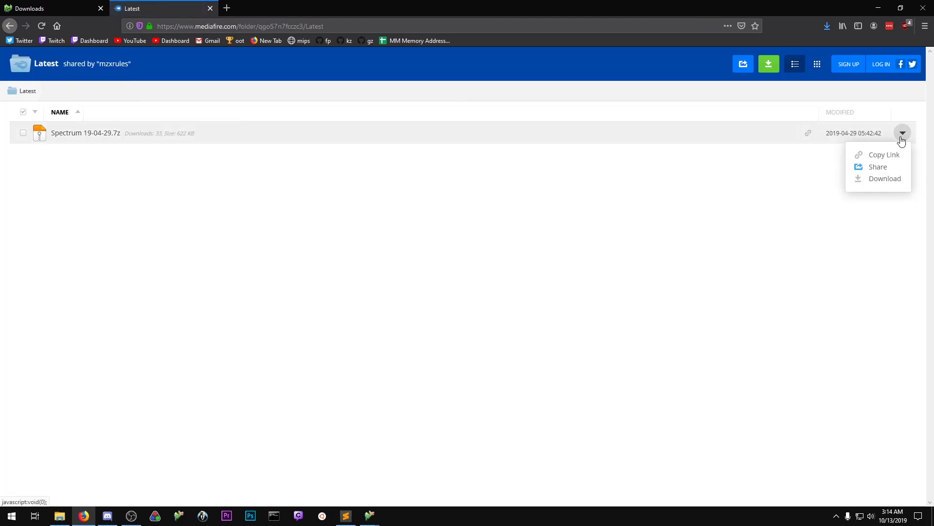
left_click(882, 178)
left_click(627, 137)
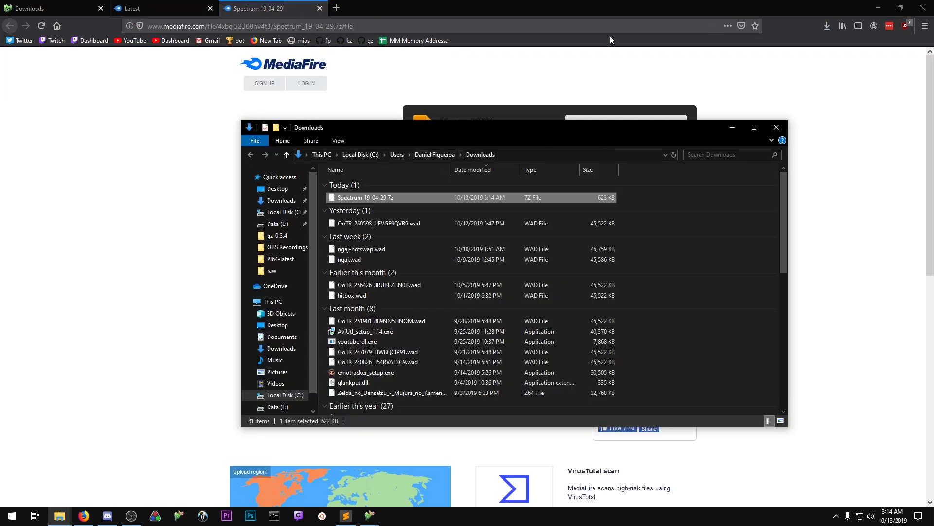
left_click(336, 8)
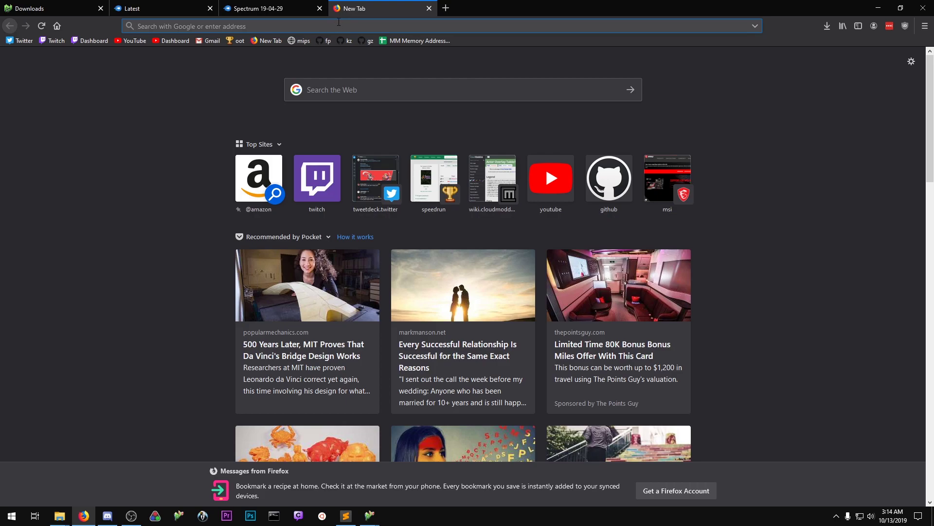
Search the web for '7zip', then open the Spectrum archive's Release folder in 7-Zip
type("7zip")
key("Return")
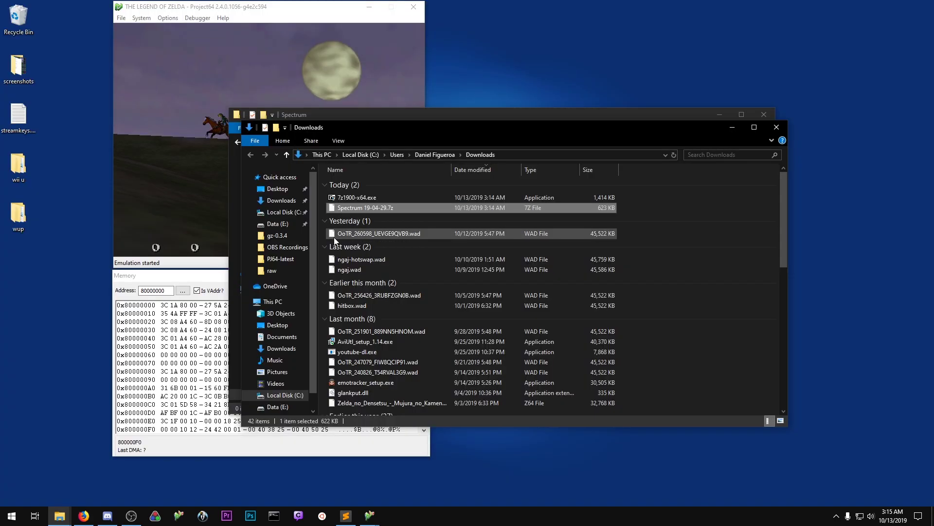
right_click(347, 206)
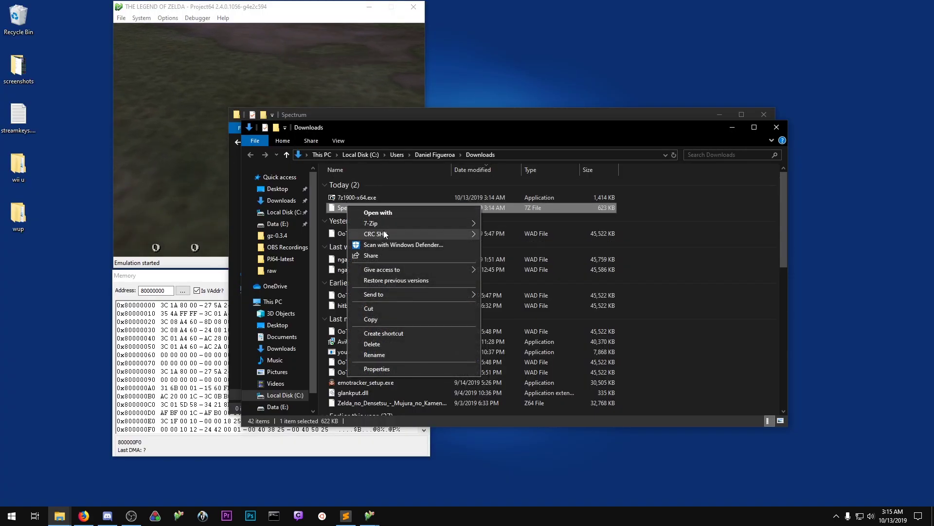
mouse_move(453, 224)
left_click(506, 224)
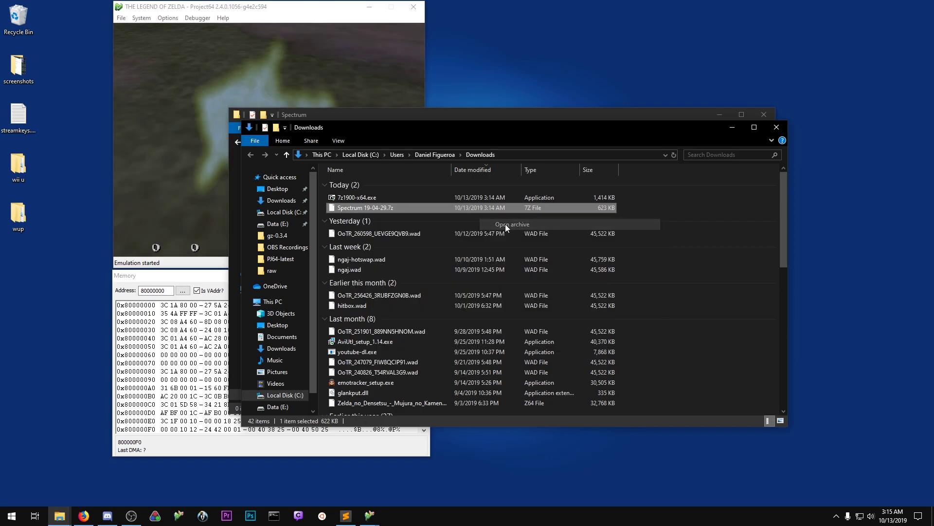
left_click_drag(181, 24, 275, 62)
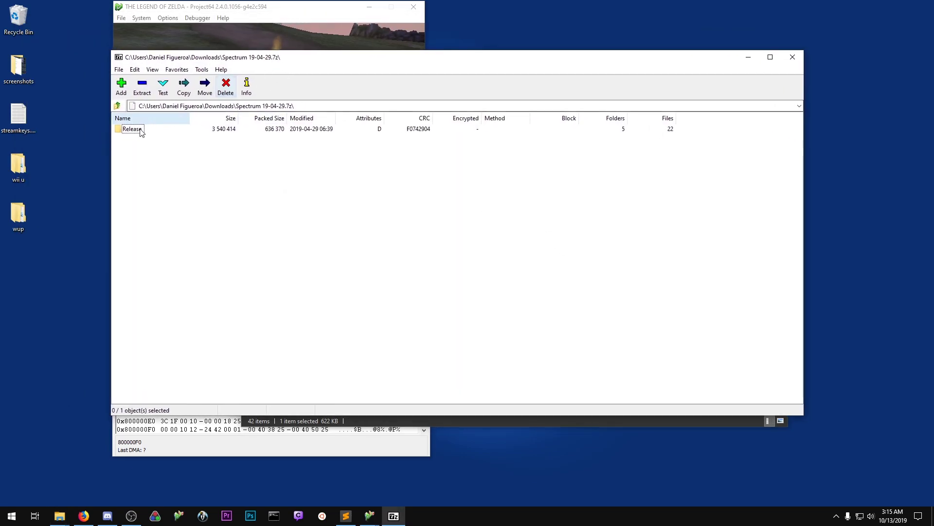
double_click(132, 129)
Extract all 18 Release files into the E:\Spectrum folder and close 7-Zip
mouse_move(65, 514)
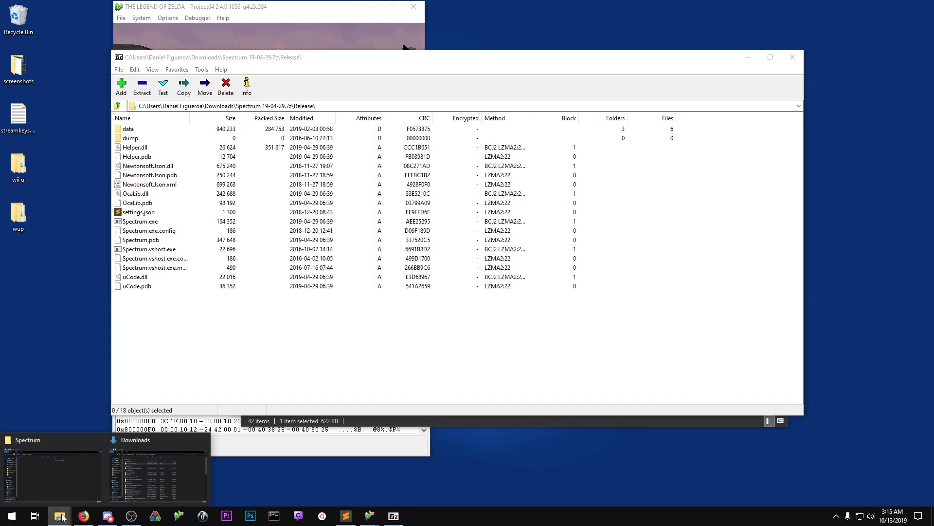
left_click(48, 448)
left_click_drag(374, 121, 554, 105)
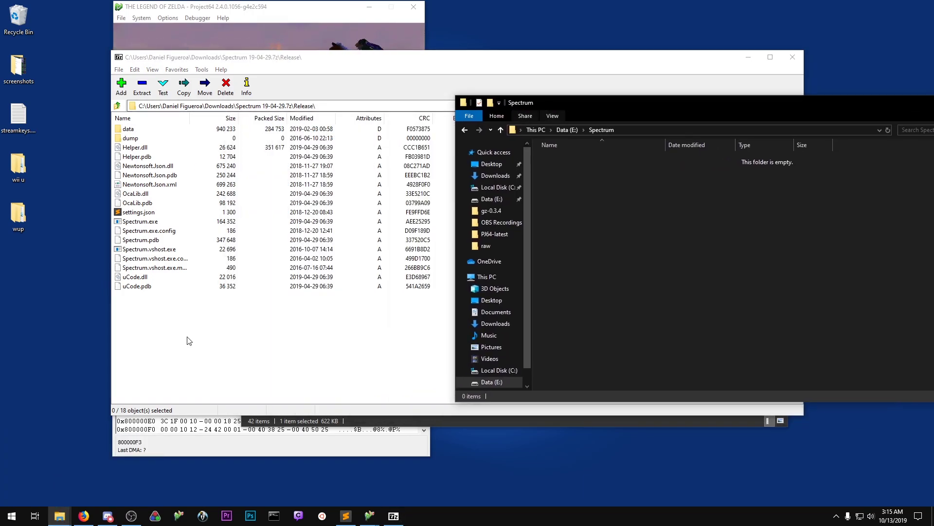
left_click_drag(161, 342, 173, 175)
left_click_drag(162, 118, 122, 121)
left_click_drag(146, 199, 203, 199)
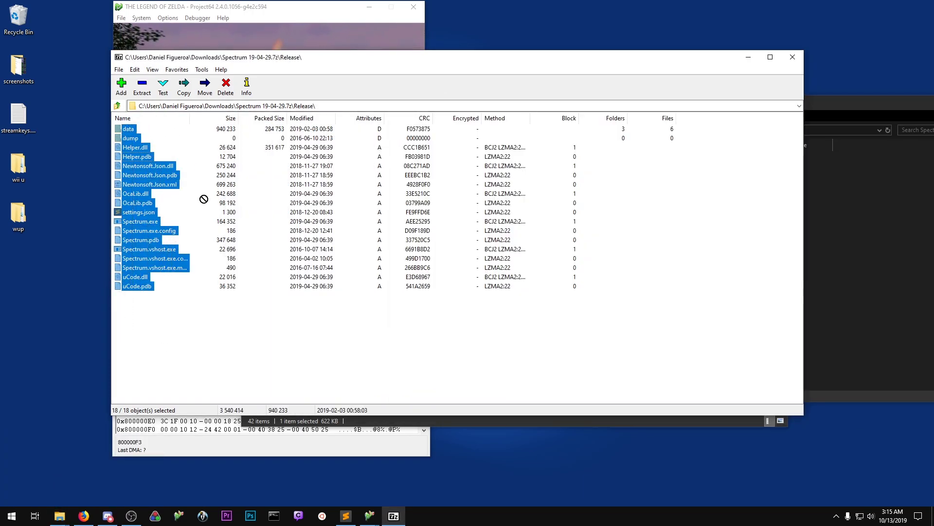
left_click_drag(828, 240, 831, 239)
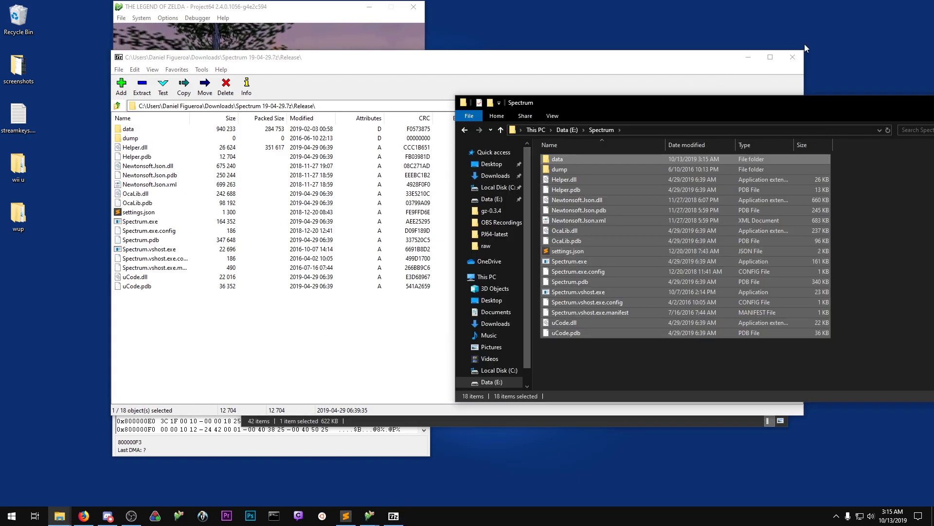
left_click(791, 57)
Close the Downloads folder window and deselect the extracted files
left_click(391, 136)
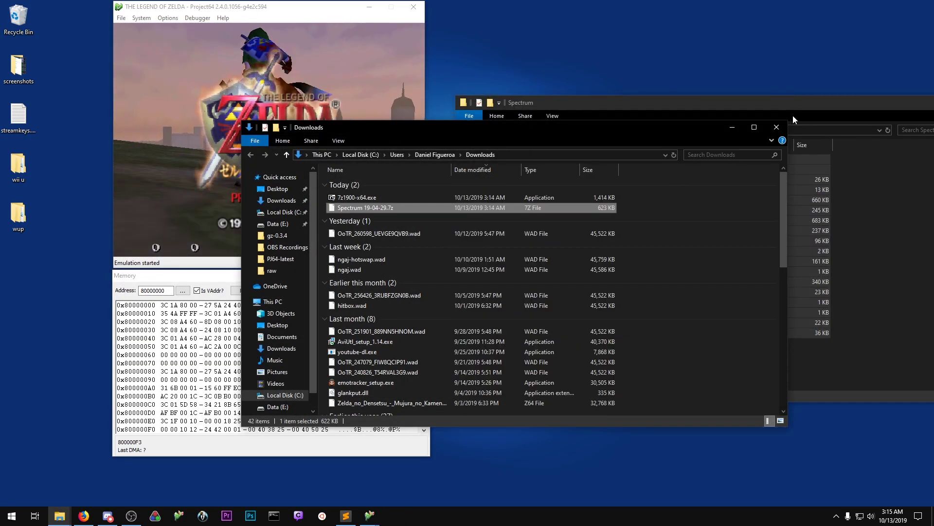
left_click(780, 128)
left_click(586, 372)
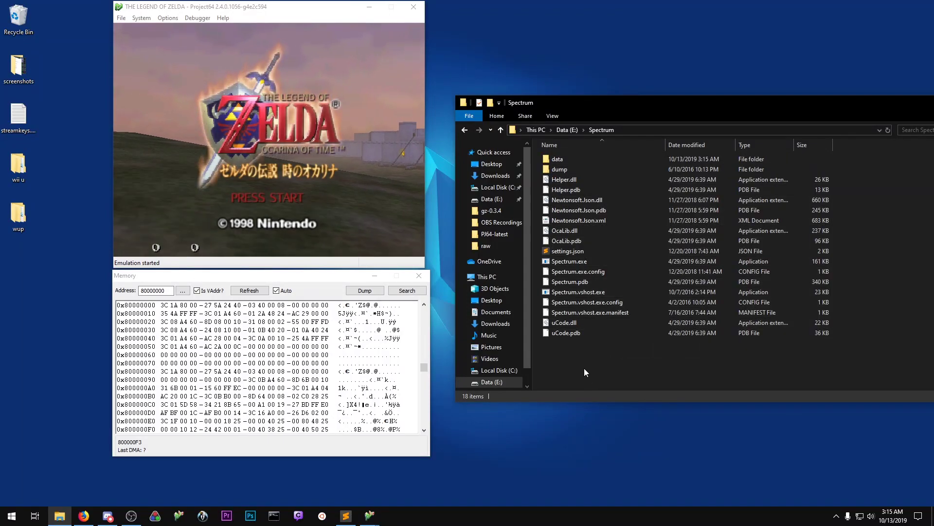
Open settings.json in Sublime Text and look over its pj64, nemu, retroarch and pj64d entries
double_click(570, 250)
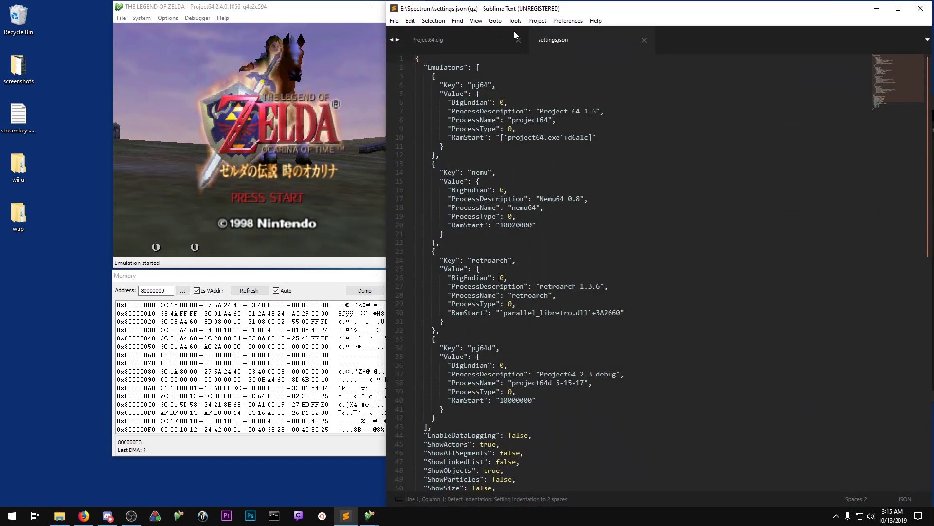
scroll(576, 271, "down", 6)
scroll(576, 271, "up", 6)
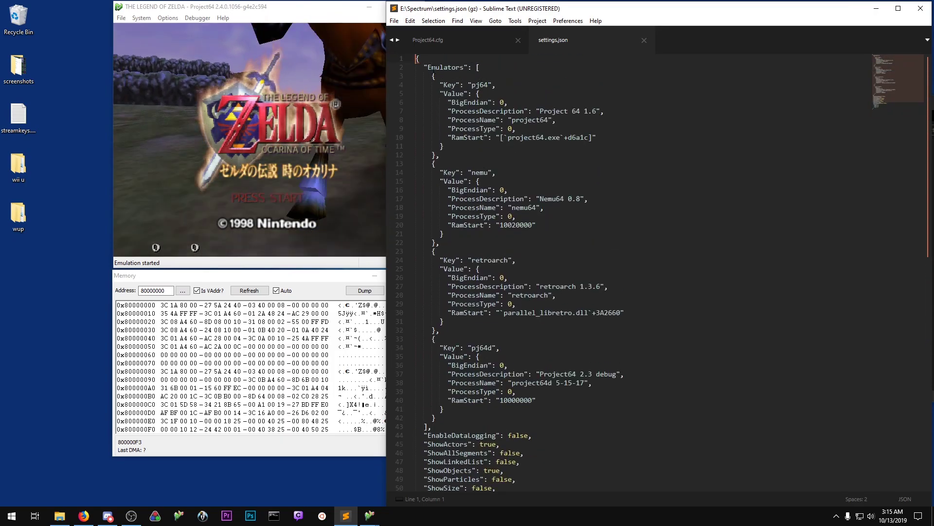
left_click_drag(443, 85, 442, 409)
left_click(443, 408)
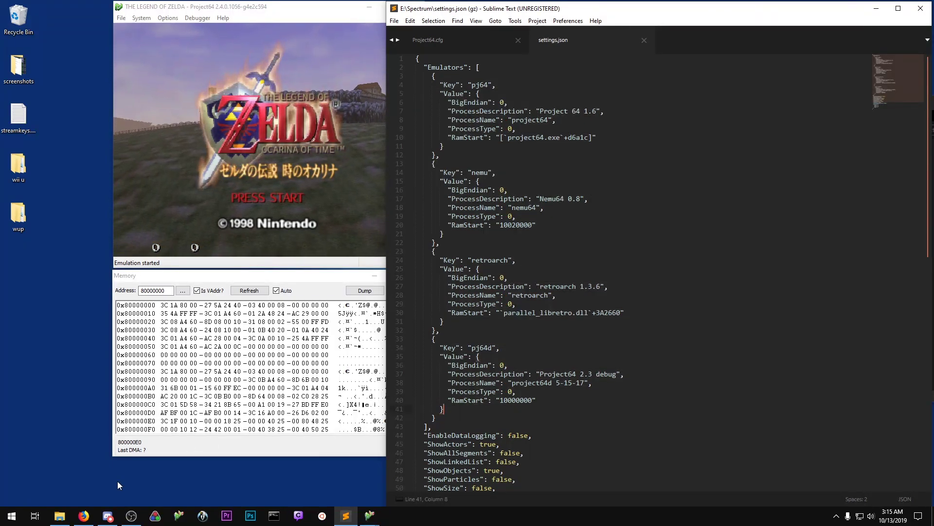
Replace settings.json's old emulator entries with the pj64d entry copied from Discord
mouse_move(59, 516)
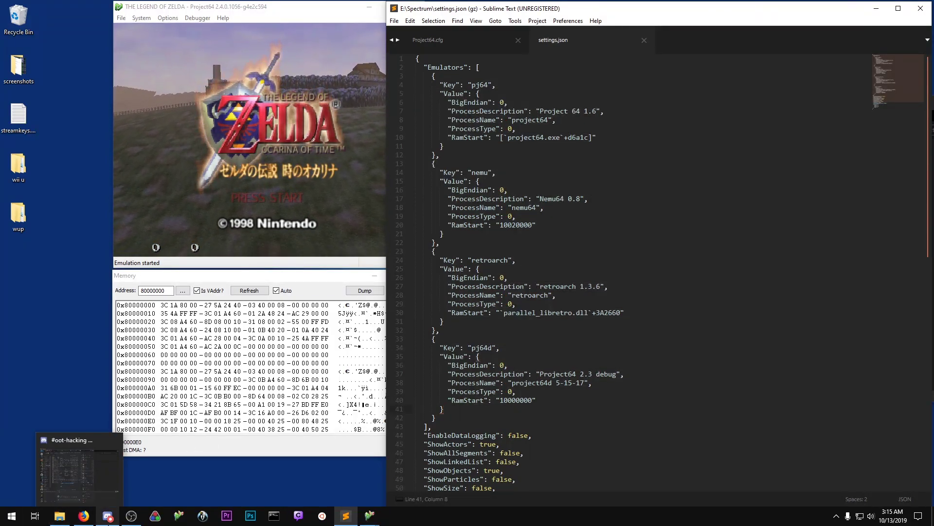
left_click(109, 516)
scroll(221, 364, "up", 1)
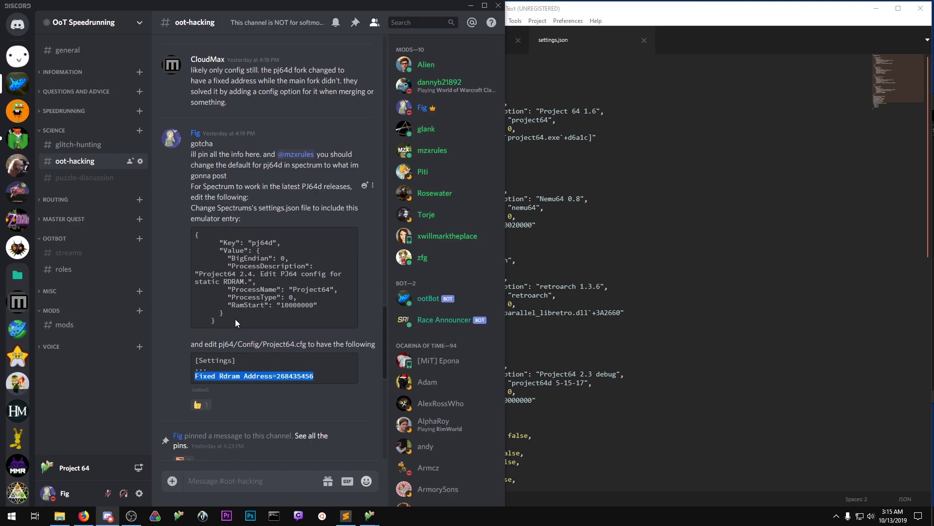
left_click_drag(235, 319, 197, 235)
key("ctrl+c")
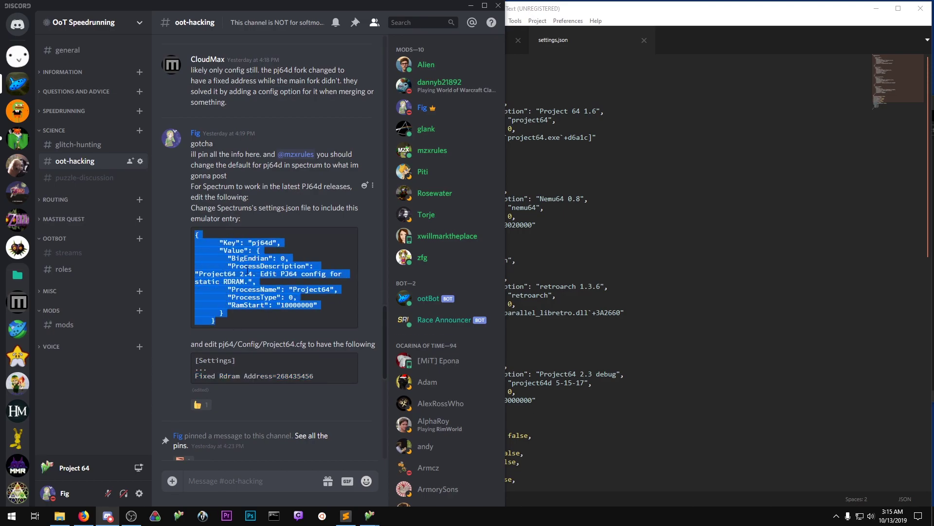
left_click(707, 334)
scroll(453, 360, "down", 2)
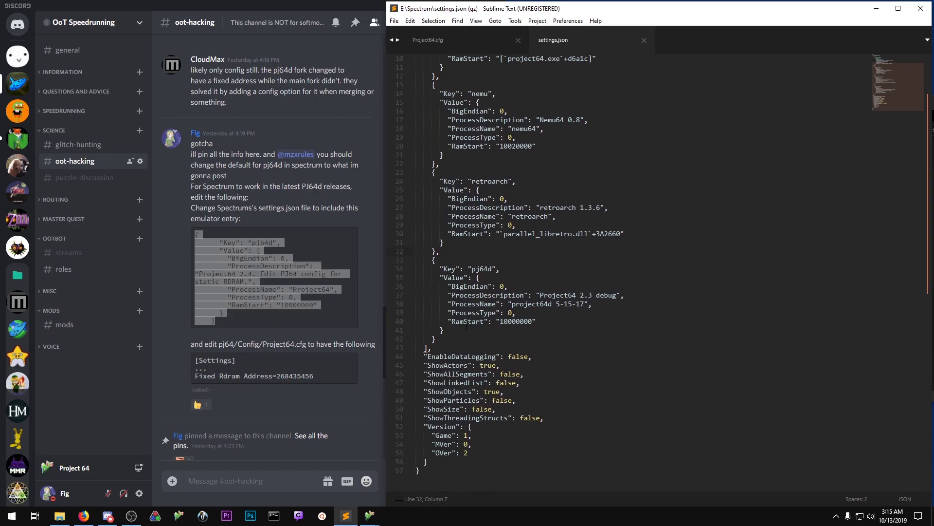
left_click_drag(450, 365, 430, 55)
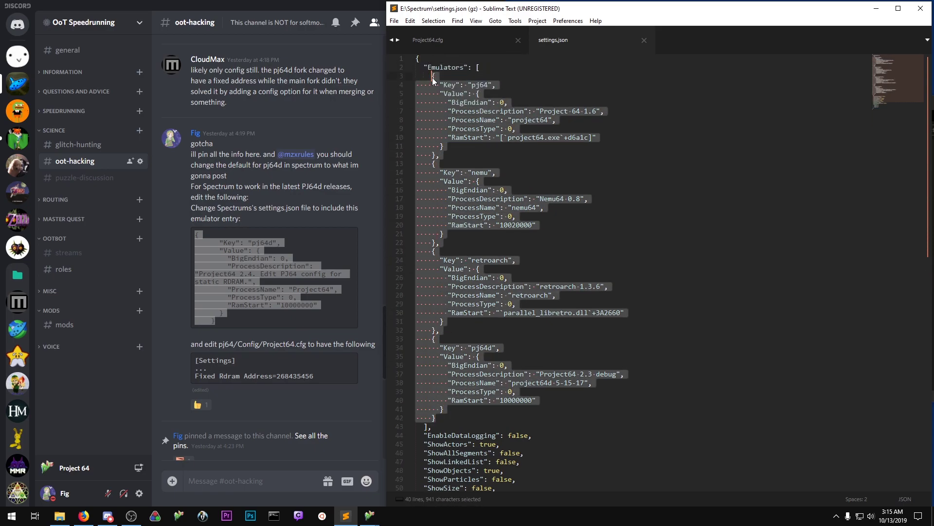
key("BackSpace")
key("ctrl+v")
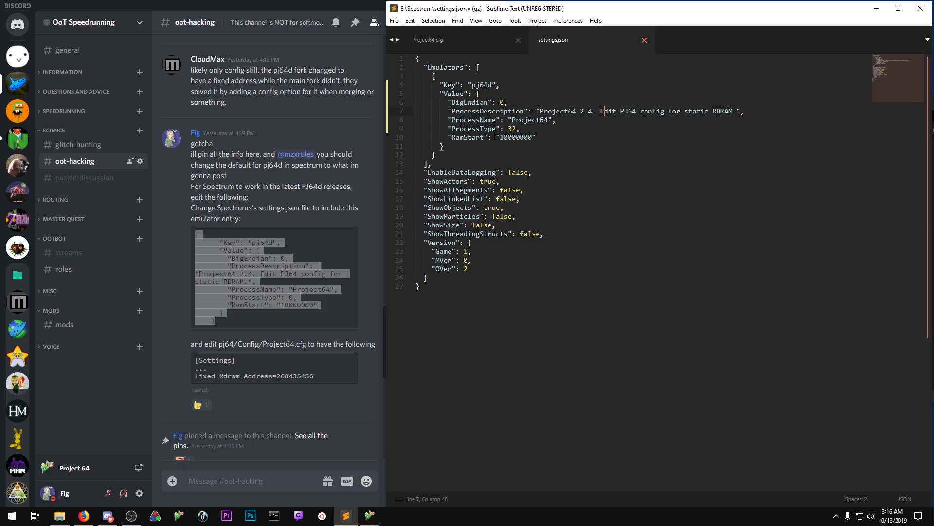
Check RamStart against the chat's Fixed Rdram Address, then close the saved file and clear the windows
left_click_drag(464, 146, 452, 137)
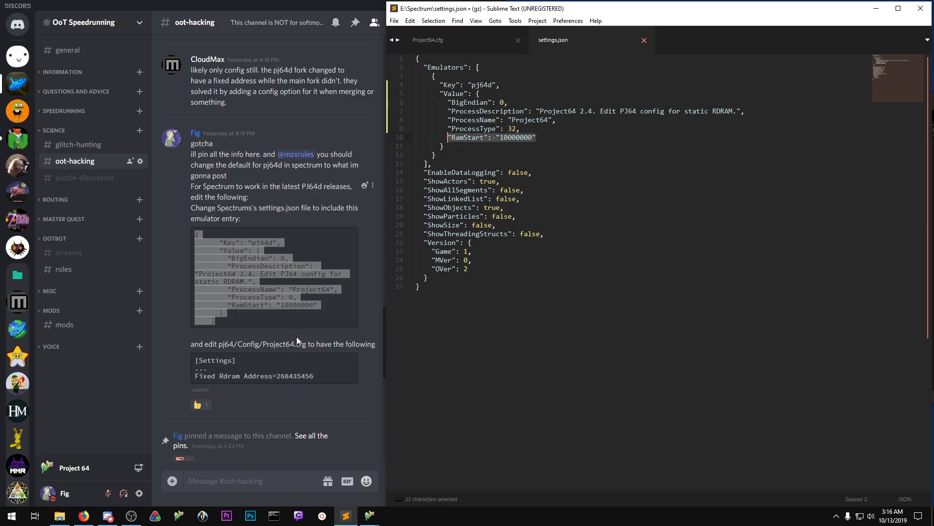
left_click_drag(314, 376, 302, 376)
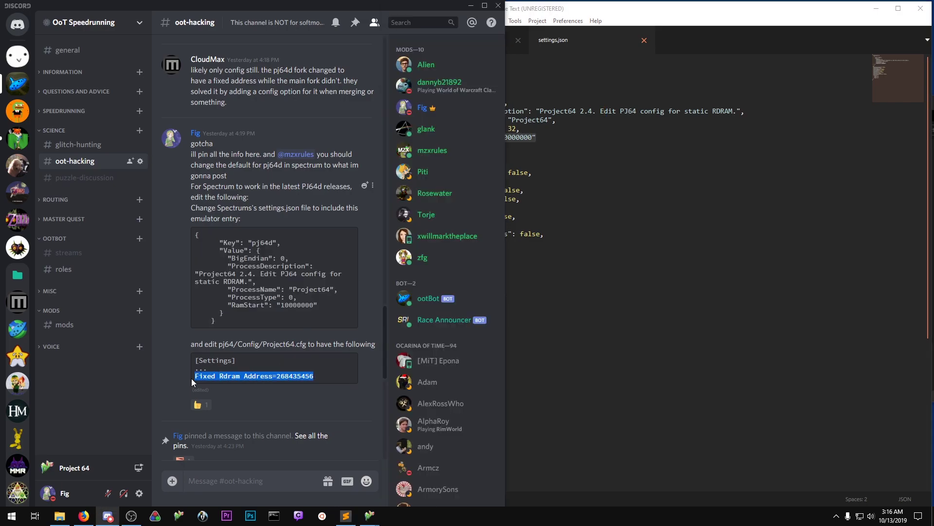
left_click(320, 373)
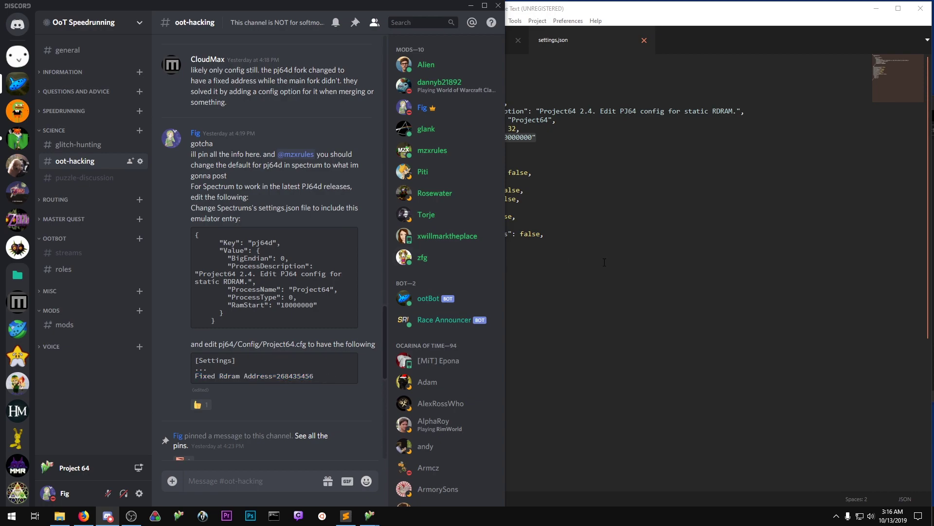
left_click(623, 265)
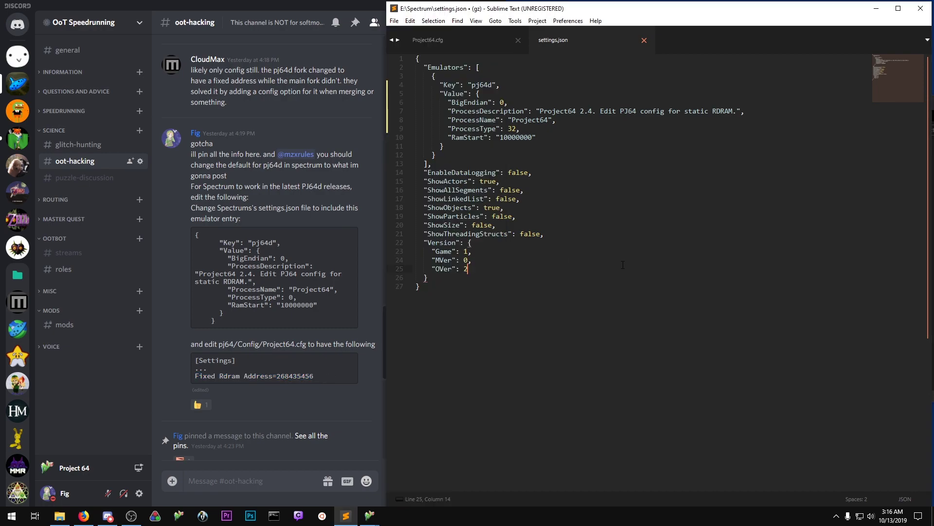
left_click(645, 40)
left_click(876, 9)
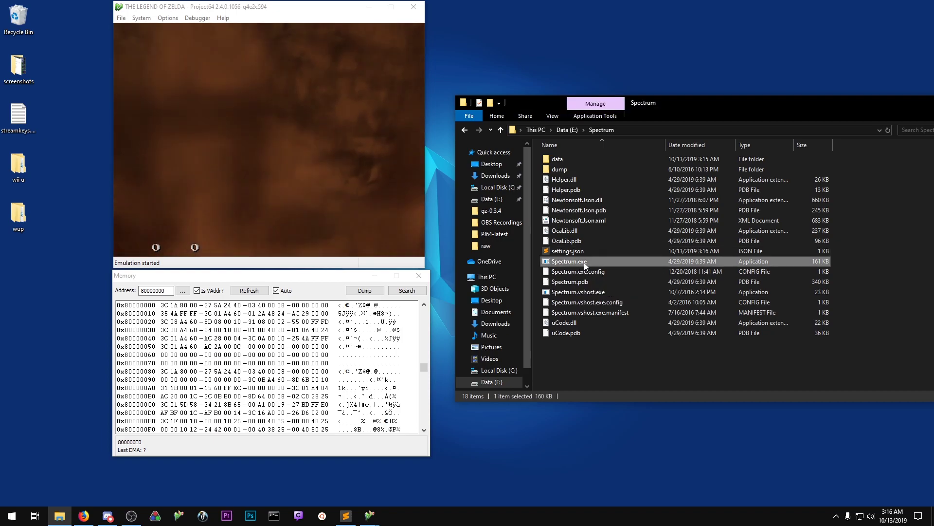
Launch Spectrum.exe and move its console to the right side of the screen
double_click(573, 262)
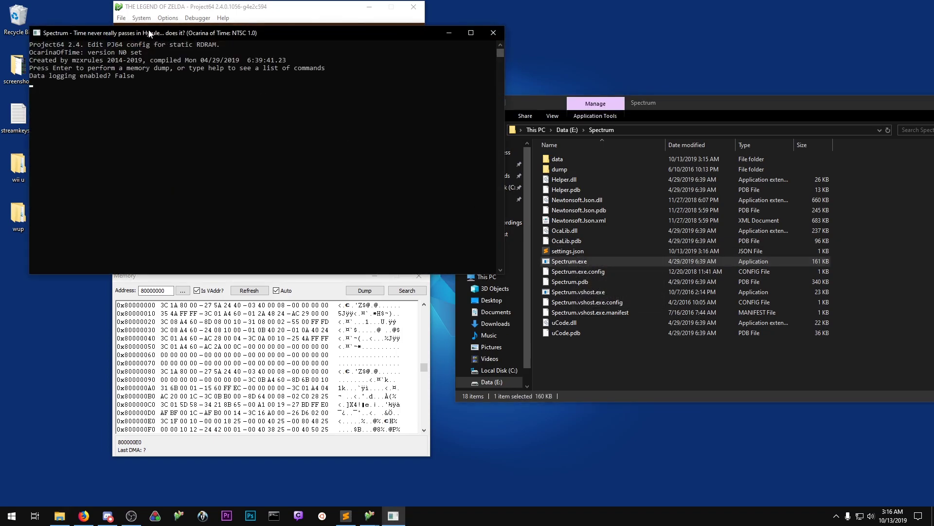
left_click_drag(152, 35, 560, 26)
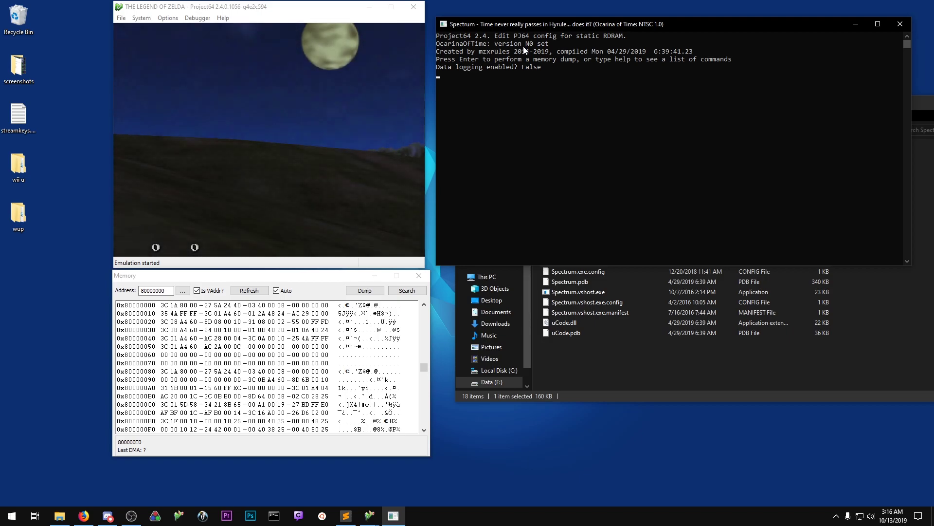
Dump memory in the Spectrum console, make the window taller, and mark actor id 0014
key("Return")
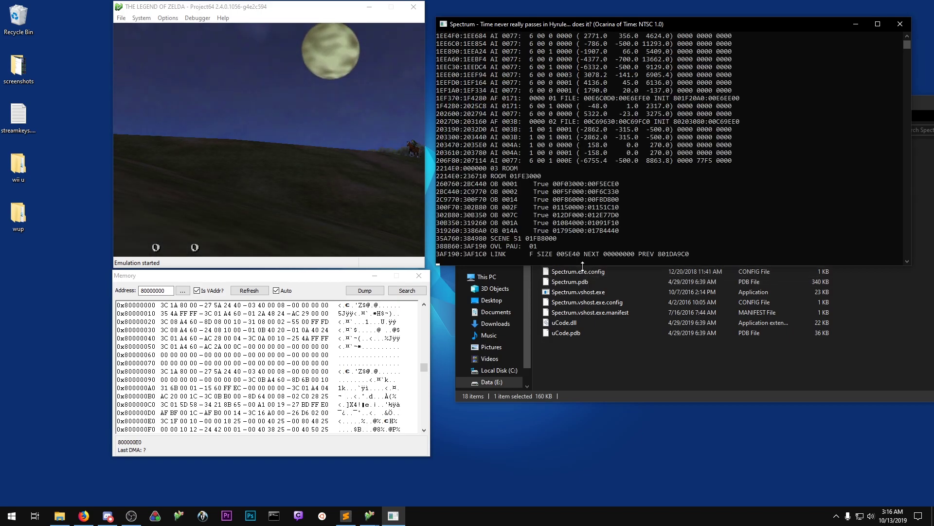
left_click_drag(581, 265, 581, 319)
scroll(579, 265, "up", 9)
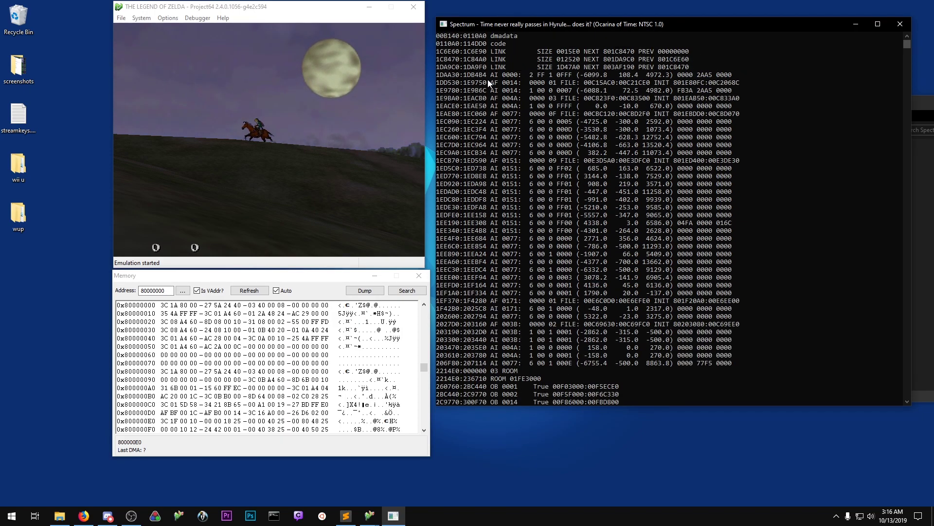
left_click_drag(492, 75, 499, 74)
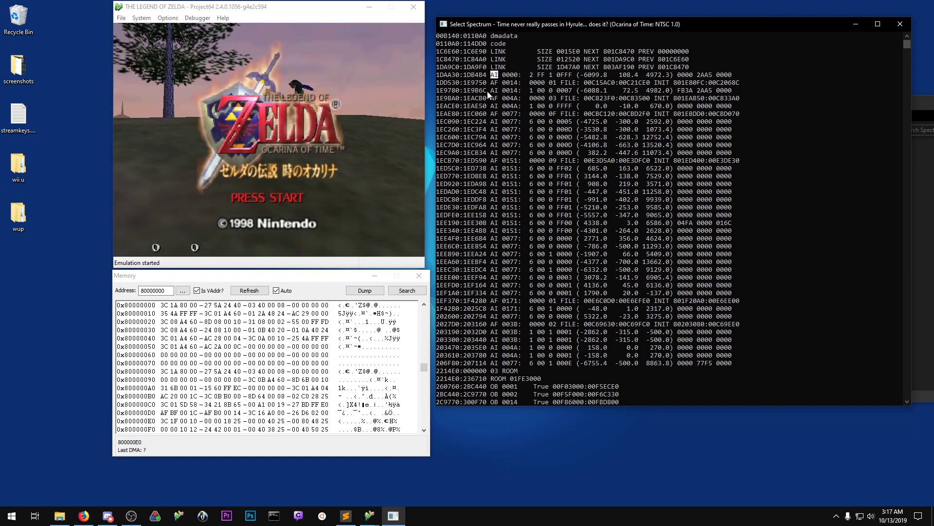
left_click(494, 82)
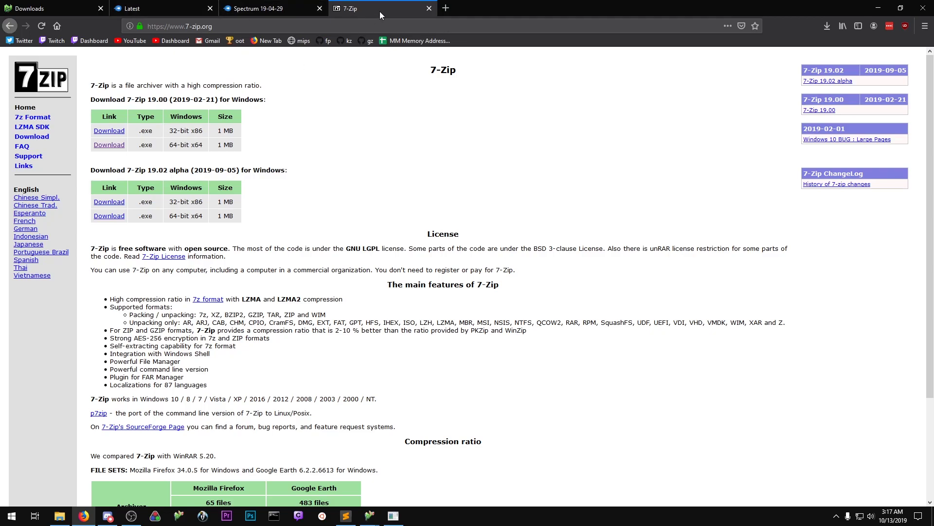
On the CloudModding wiki tab, search for 'actor'
key("ctrl+2")
left_click(60, 79)
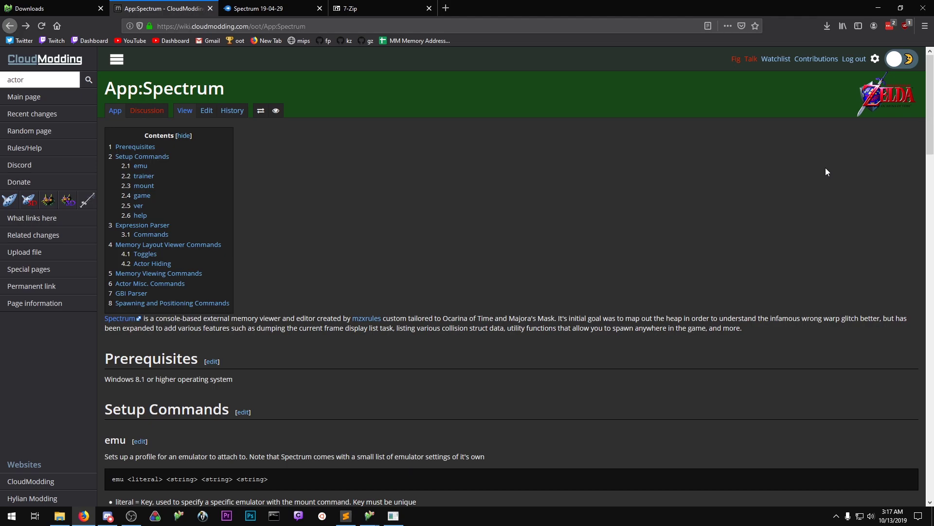
type("actor")
key("Return")
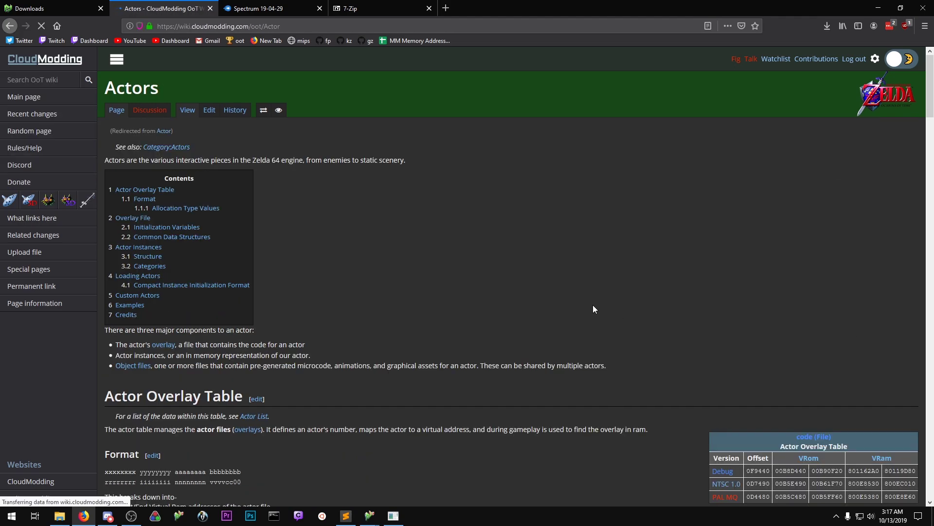
Open Actor List (Variables) from the suggestions and close the 7-Zip, Spectrum and Downloads tabs
left_click(29, 83)
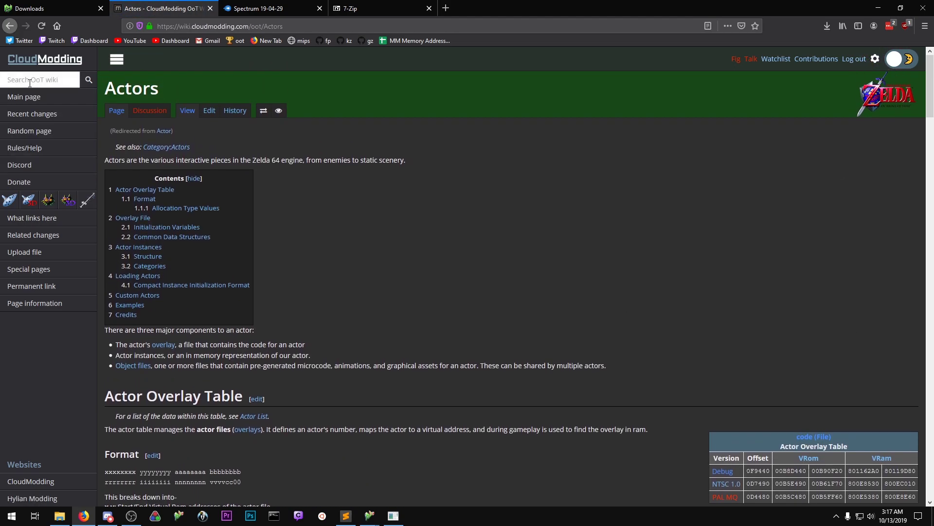
type("actor")
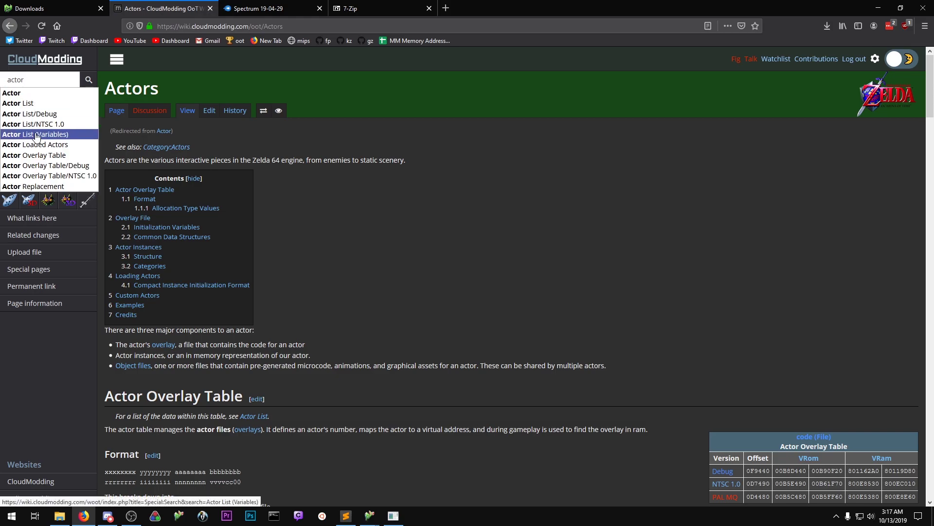
left_click(15, 134)
middle_click(341, 7)
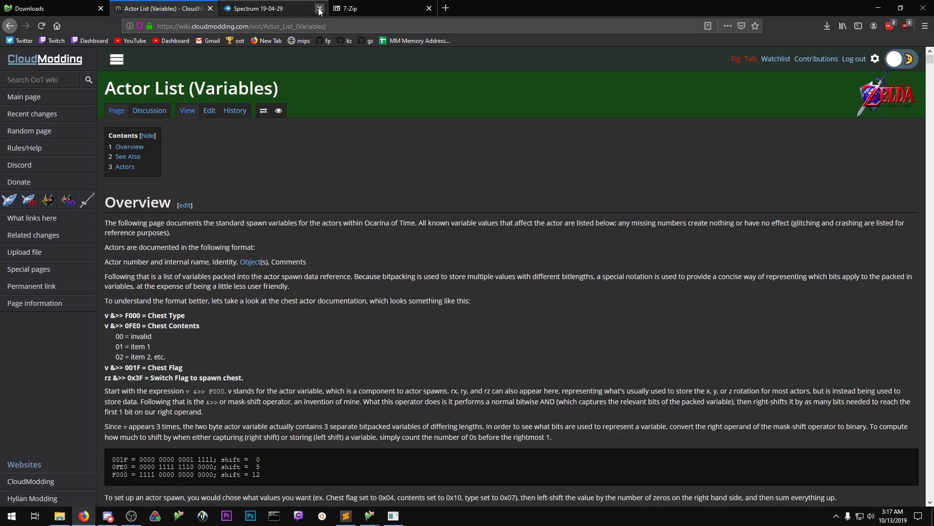
left_click(319, 8)
Close the extra browser tab and dock a narrowed browser on the left beside the Spectrum console
left_click(100, 8)
mouse_move(237, 7)
left_mouse_down()
mouse_move(258, 87)
mouse_move(241, 11)
left_mouse_up()
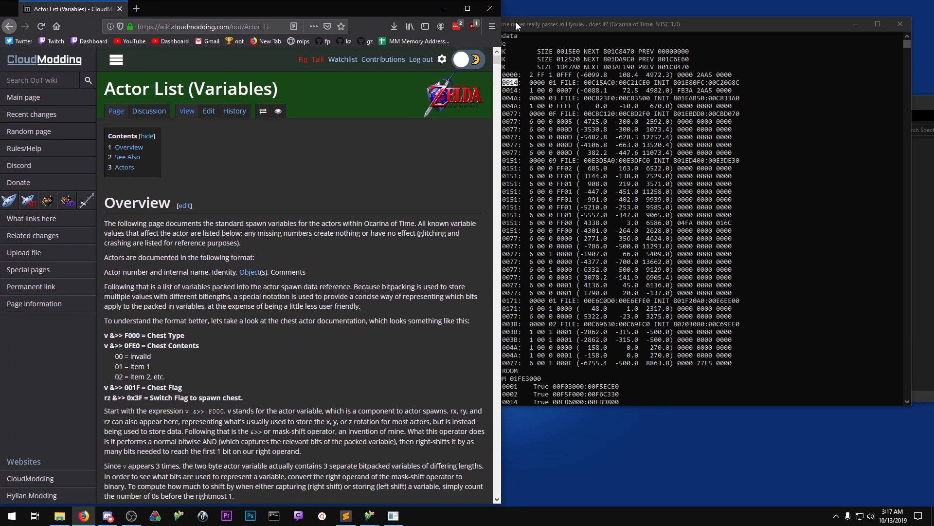
left_click_drag(501, 124, 365, 141)
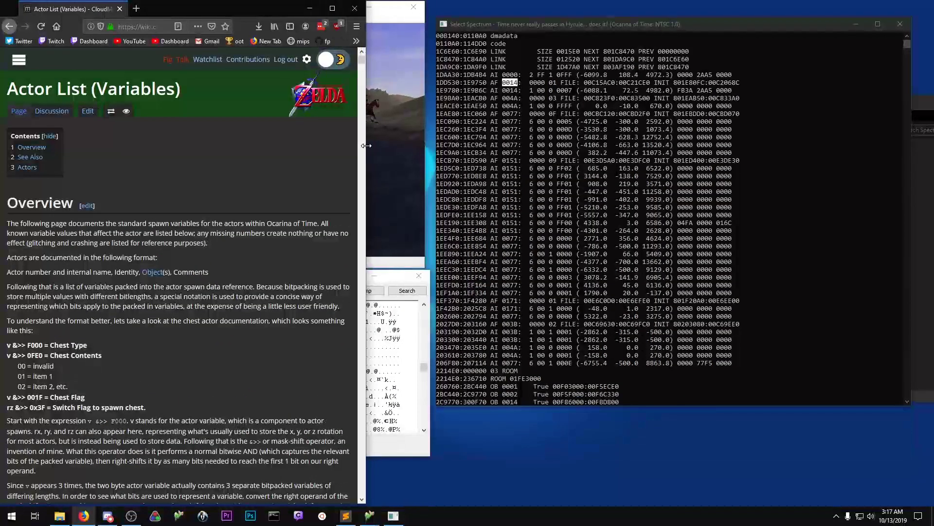
left_click(544, 95)
left_click(263, 167)
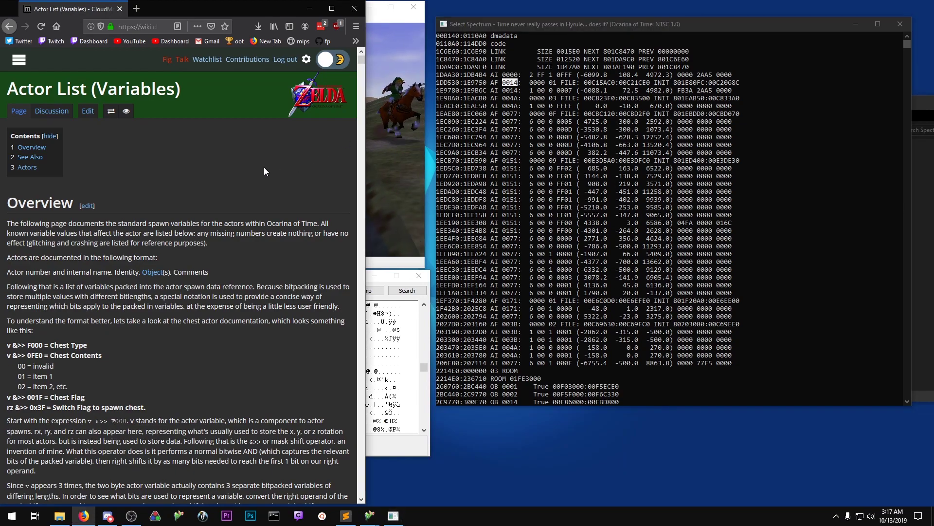
Search the wiki actor list for 0014 and jump to the En_Horse (Epona) entry
key("ctrl+f")
type("0014")
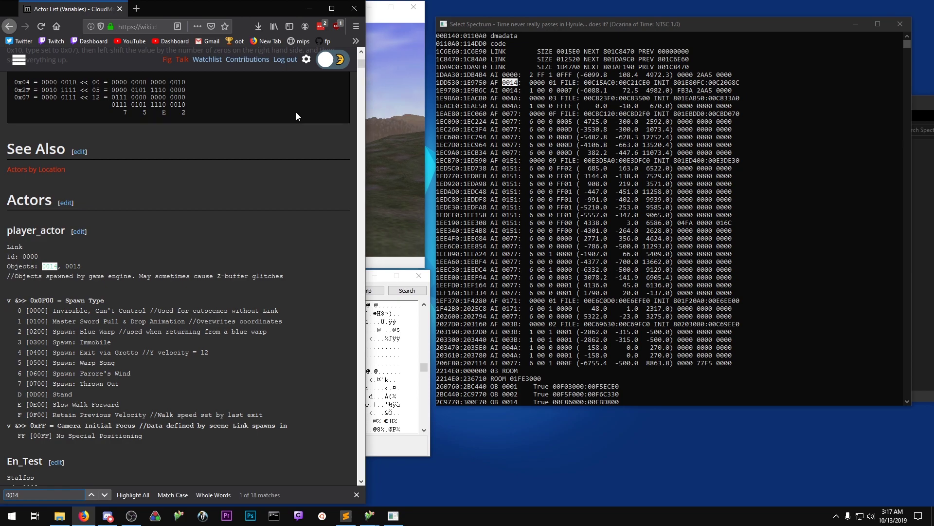
left_click(104, 494)
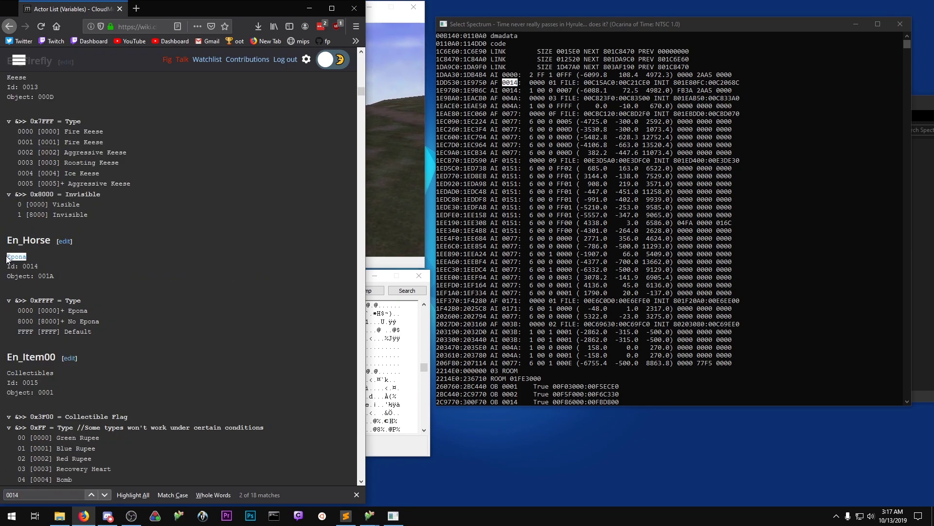
In the Spectrum console, select the 1DD530 address, AF marker and 1E9B6C address on the 0014 lines
left_click(477, 83)
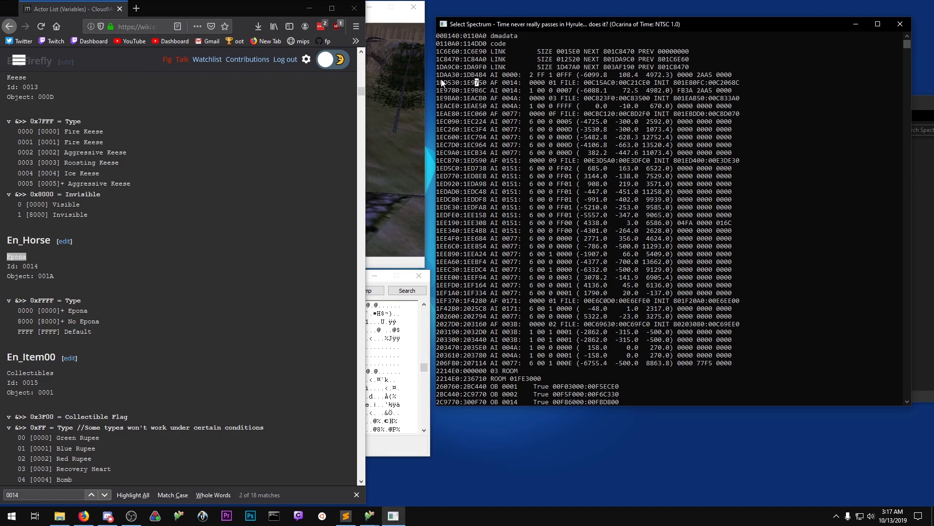
left_click_drag(437, 82, 457, 82)
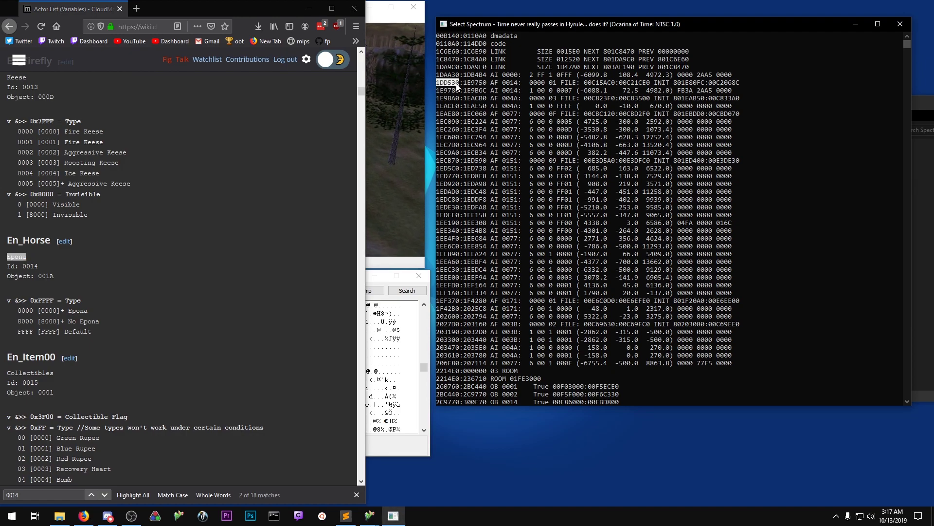
double_click(492, 84)
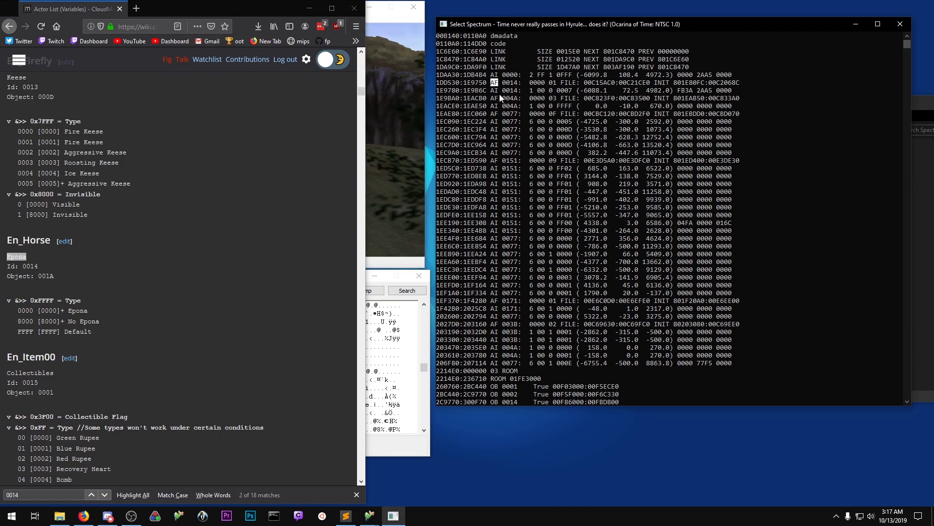
left_click_drag(521, 91, 447, 91)
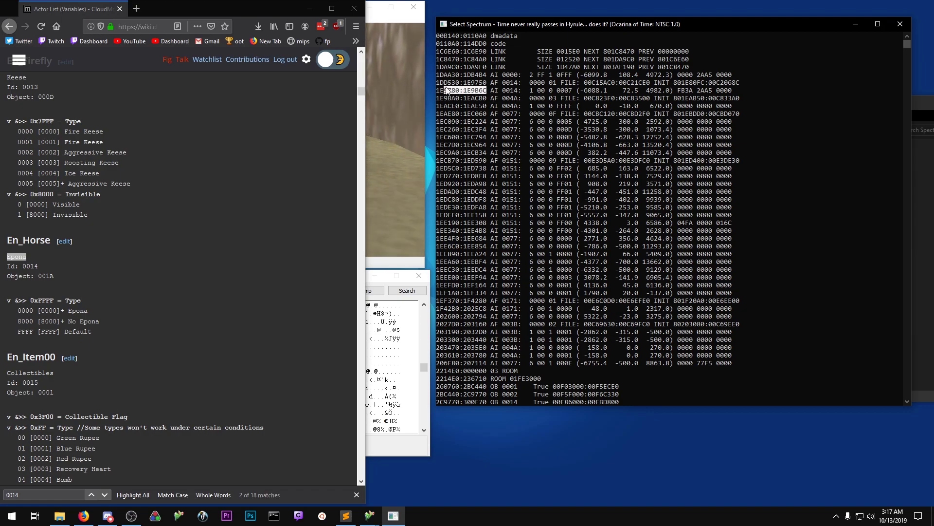
left_click(438, 91)
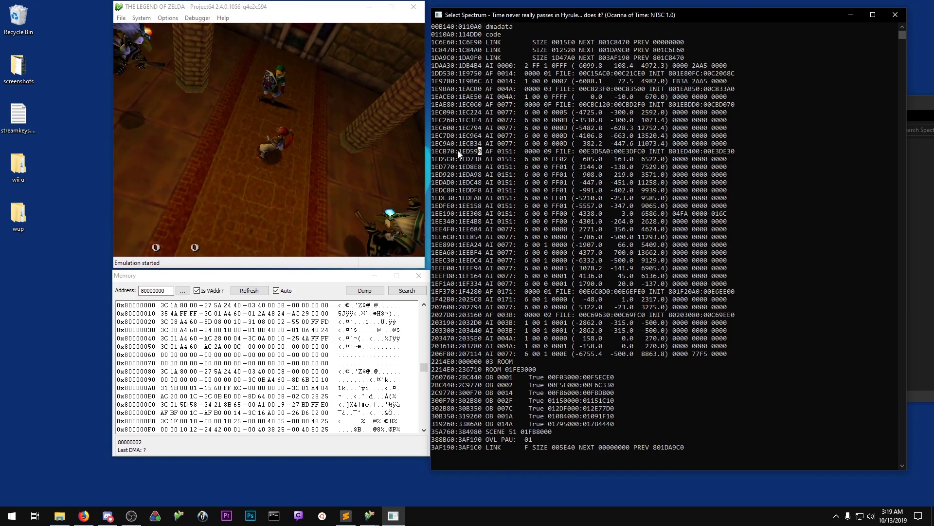
In Project64, start File > Open ROM and cancel it
left_click(148, 113)
left_click(121, 18)
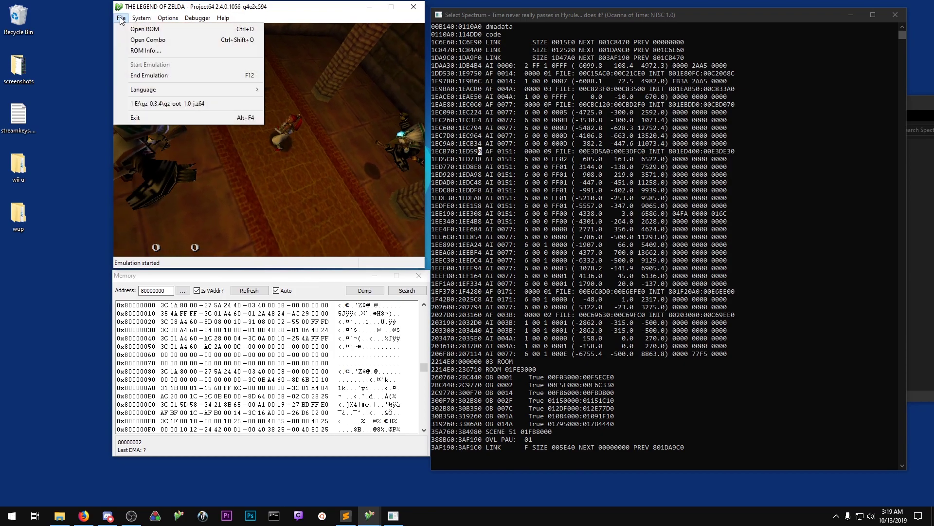
left_click(125, 29)
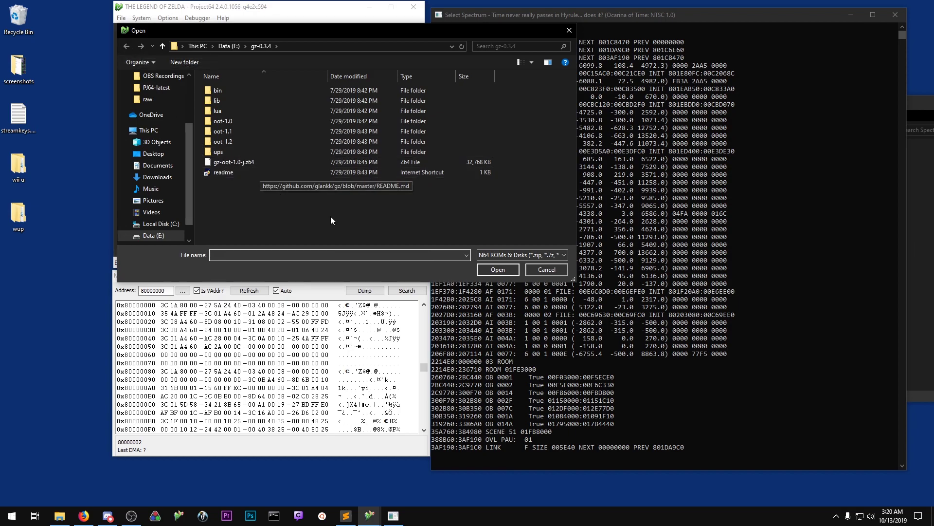
left_click(547, 269)
Enter 'game oot n2' in the Spectrum console, then switch to 'game oot n0' (NTSC 1.0)
left_click(591, 442)
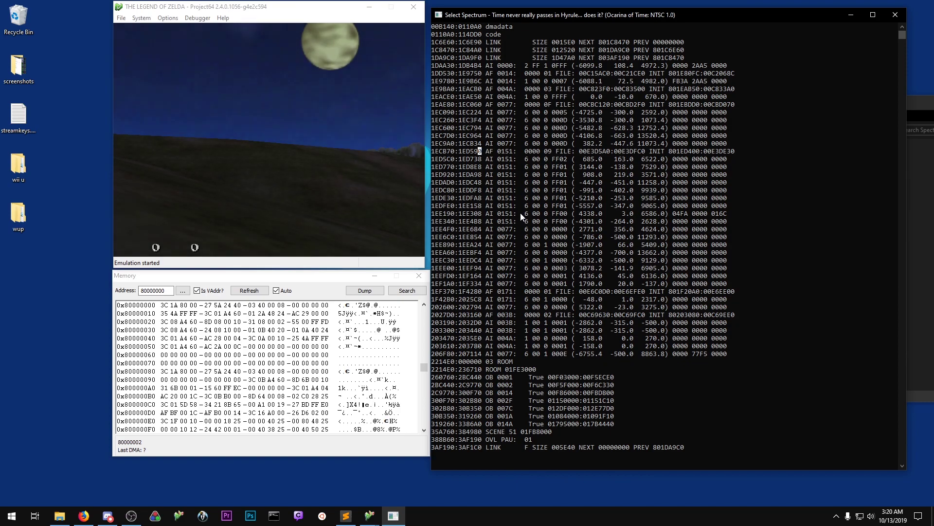
type("game oot")
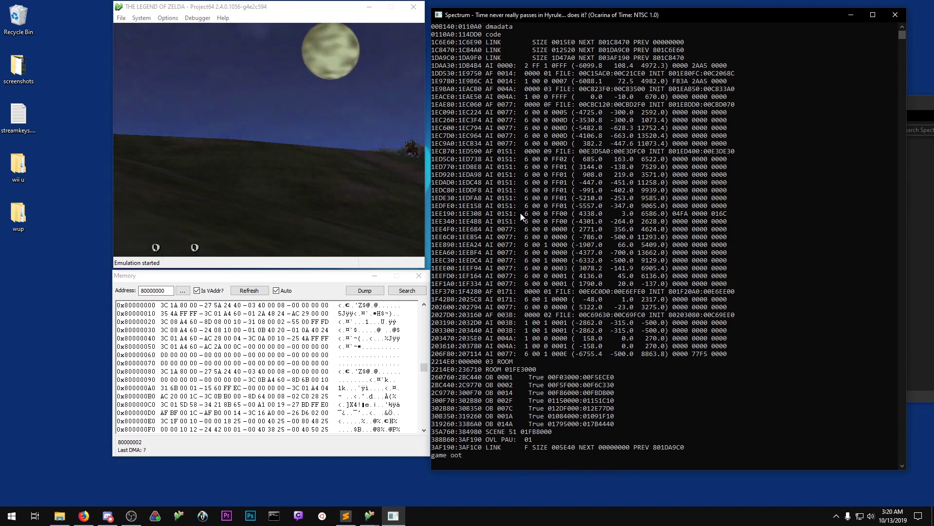
type(" n2")
key("Return")
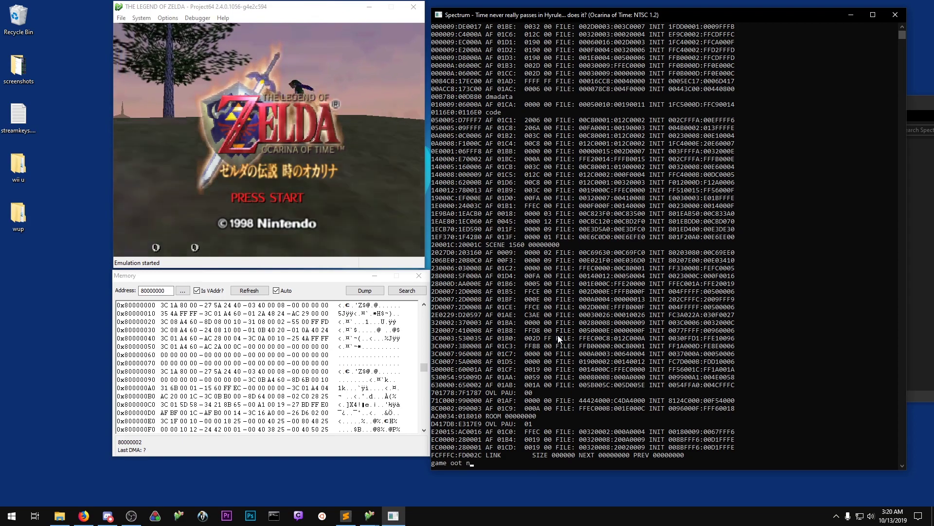
type("0")
key("Return")
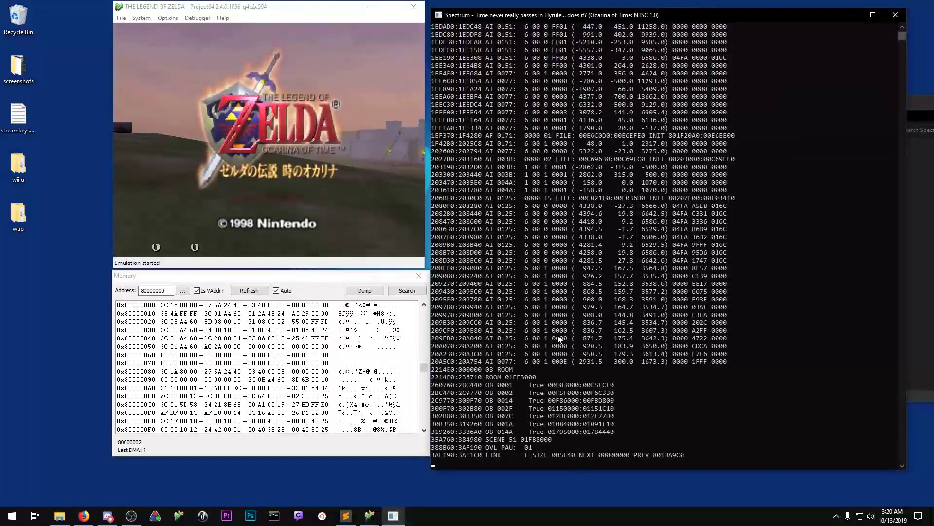
scroll(559, 339, "up", 2)
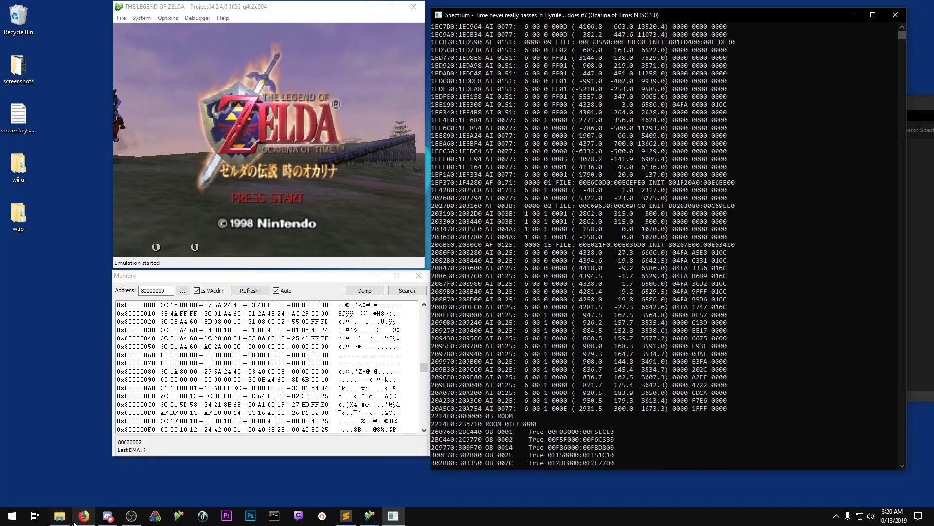
Scroll the App:Spectrum wiki page to the Spawning and Positioning Commands, then return to the Spectrum console
left_click(78, 517)
scroll(205, 358, "up", 4)
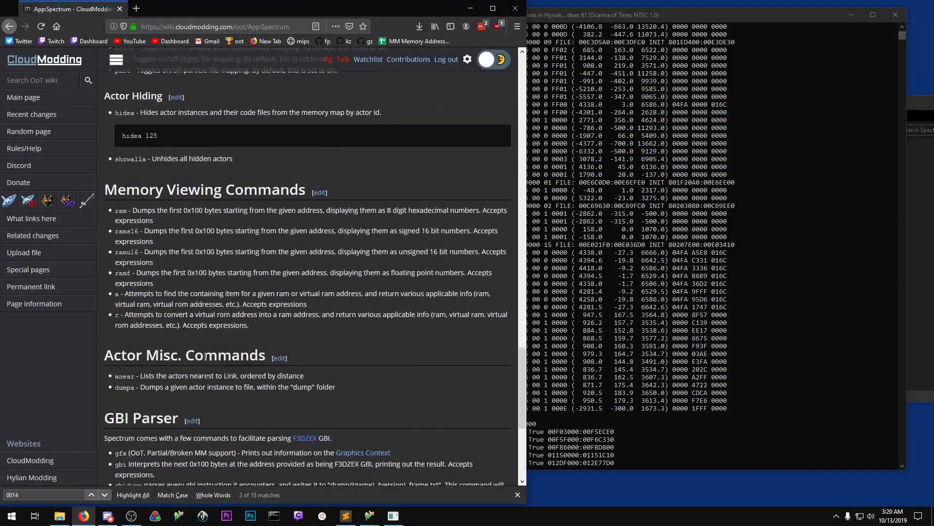
scroll(205, 357, "up", 15)
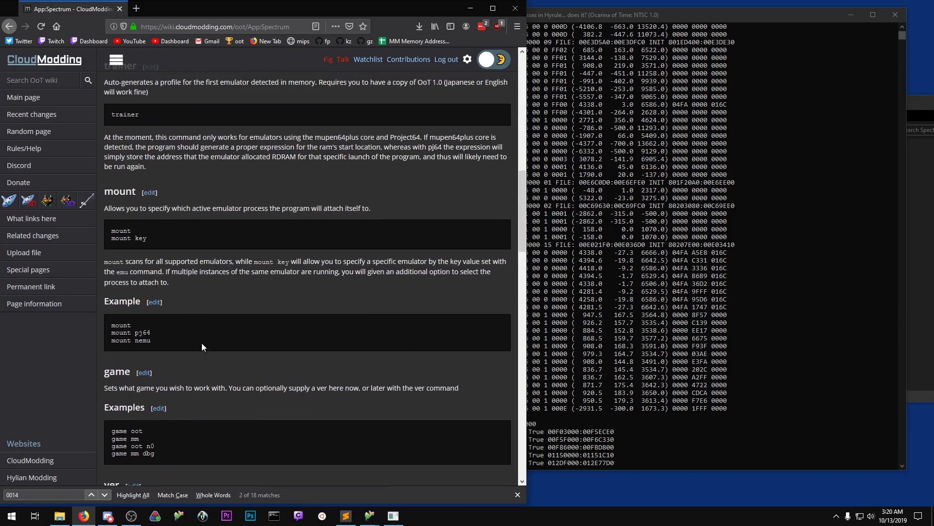
scroll(202, 343, "up", 5)
scroll(197, 345, "down", 10)
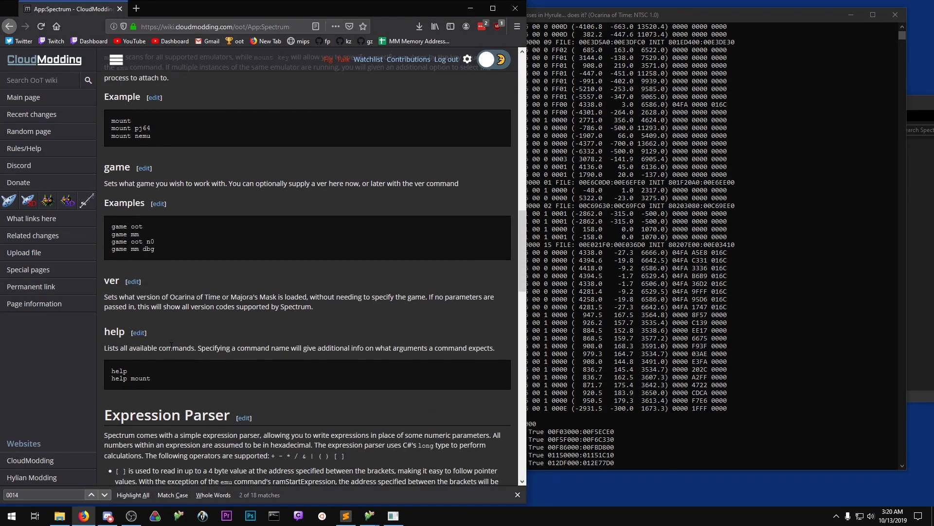
scroll(171, 347, "down", 15)
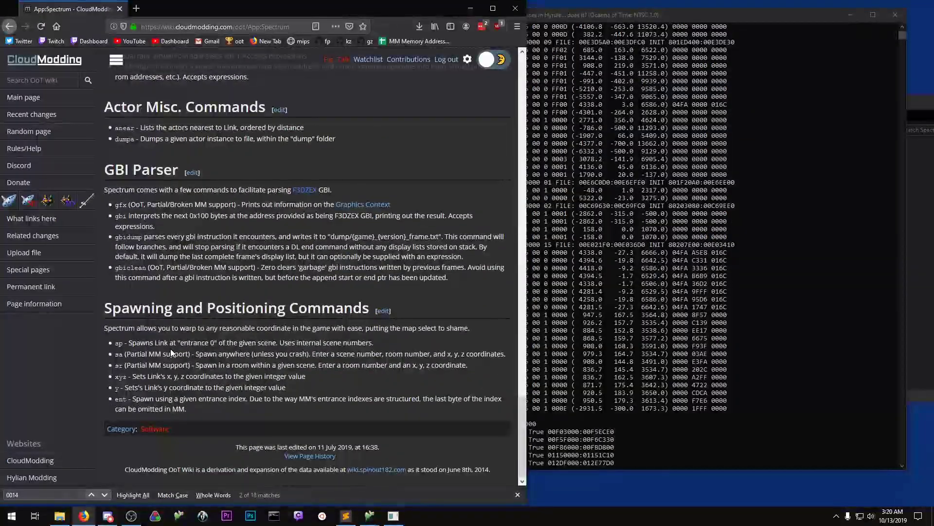
left_click_drag(185, 409, 110, 324)
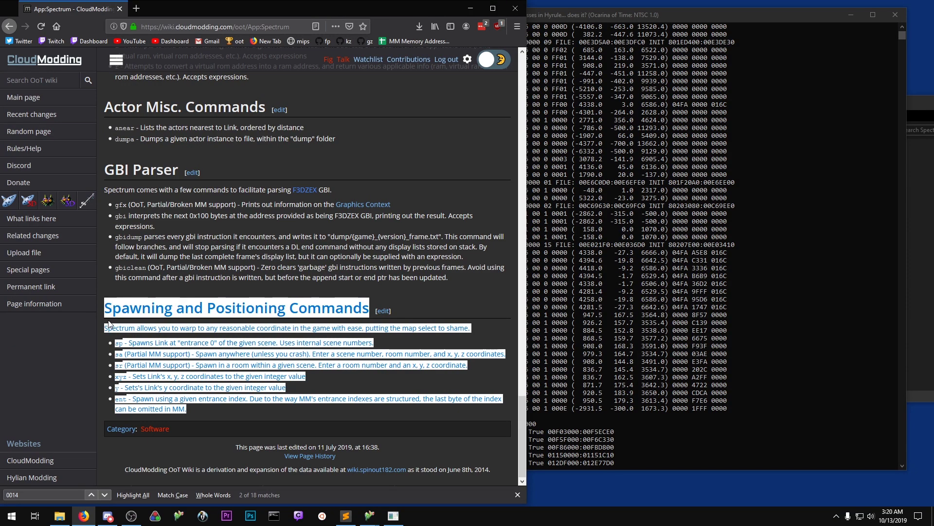
left_click(178, 366)
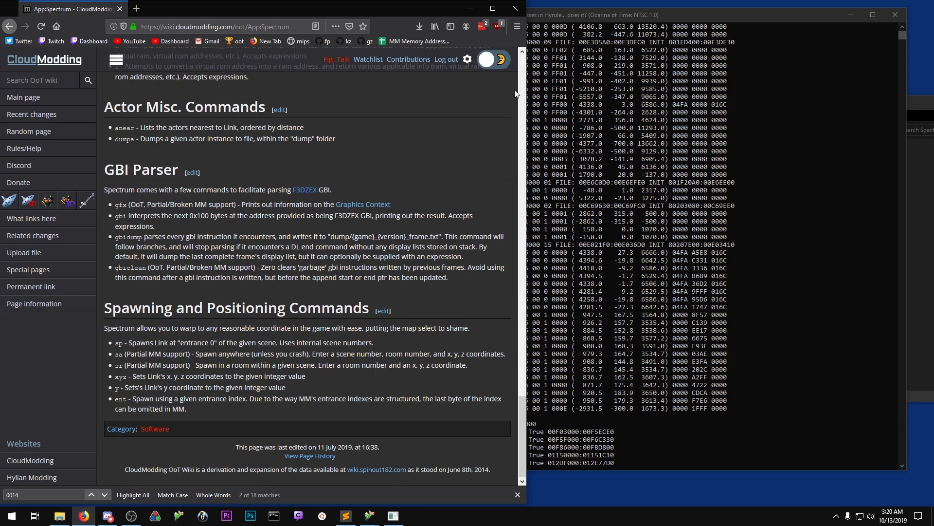
scroll(323, 361, "up", 10)
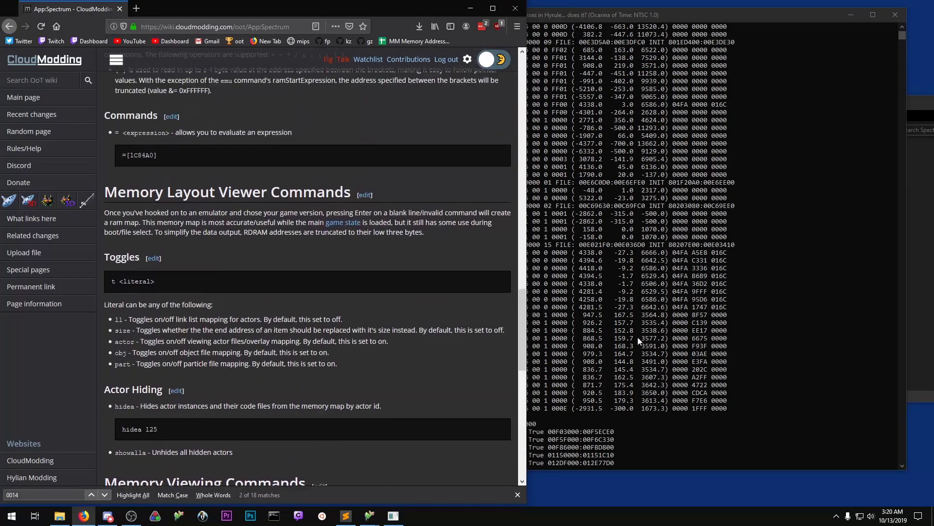
left_click(638, 336)
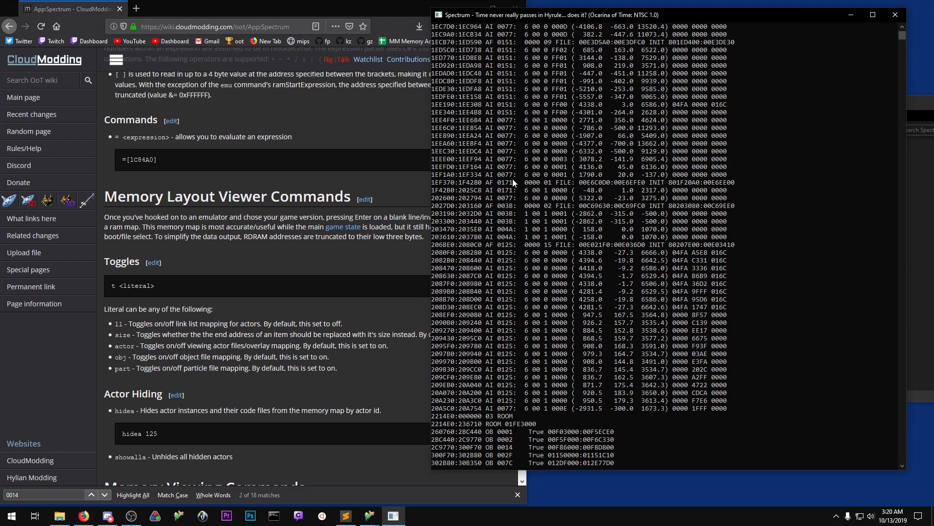